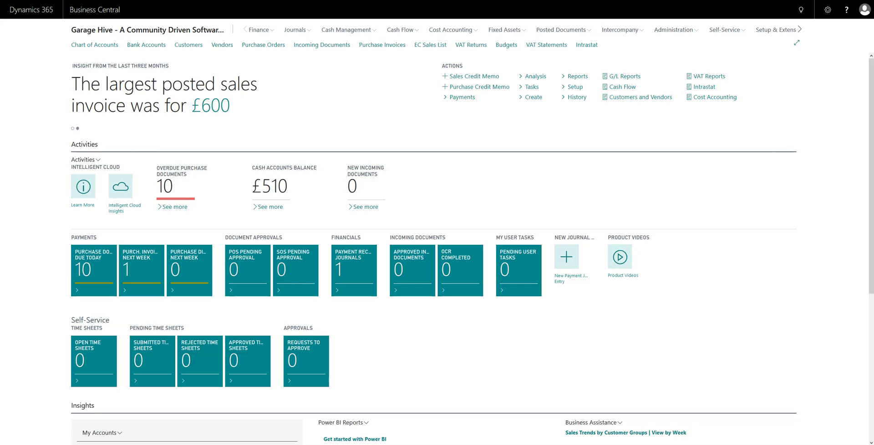
# Check the selected Role Centre in My Settings and its role overview, keeping the Accountant role and discarding any changes.
pyautogui.click(827, 10)
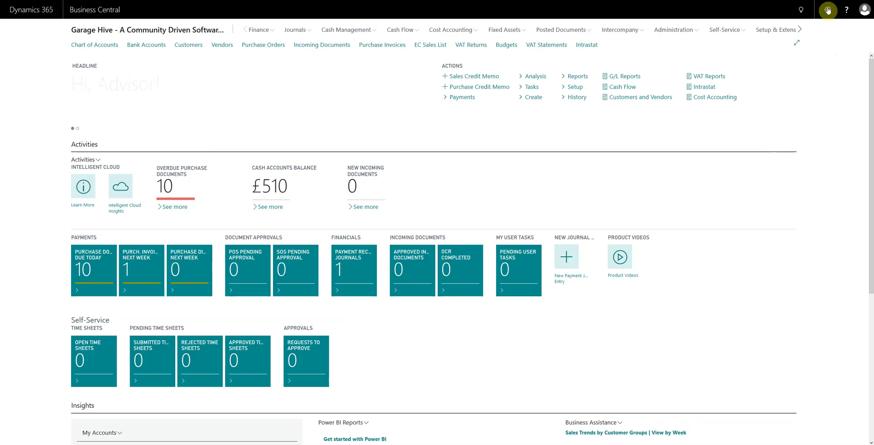
pyautogui.click(786, 40)
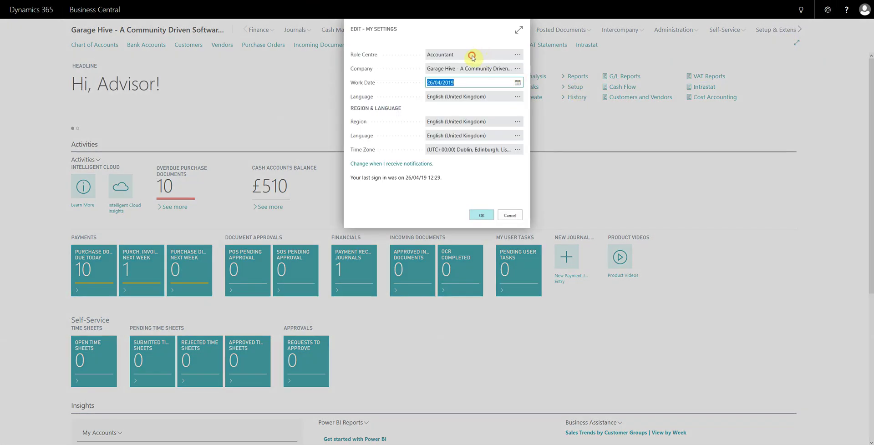
pyautogui.click(473, 56)
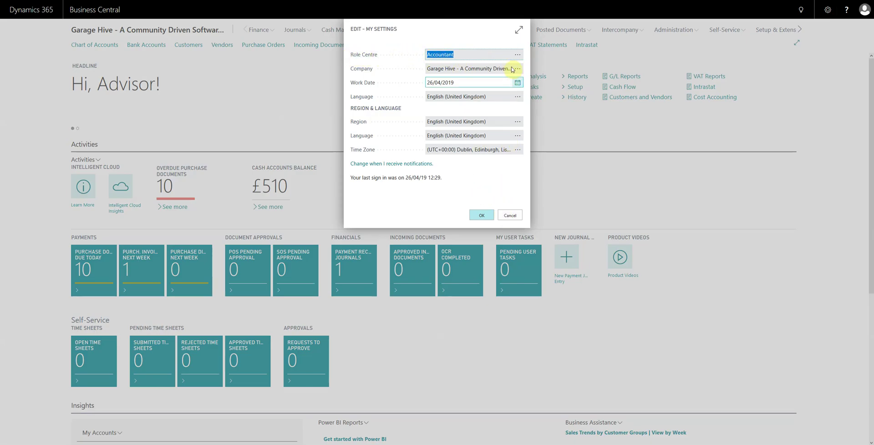
pyautogui.click(510, 210)
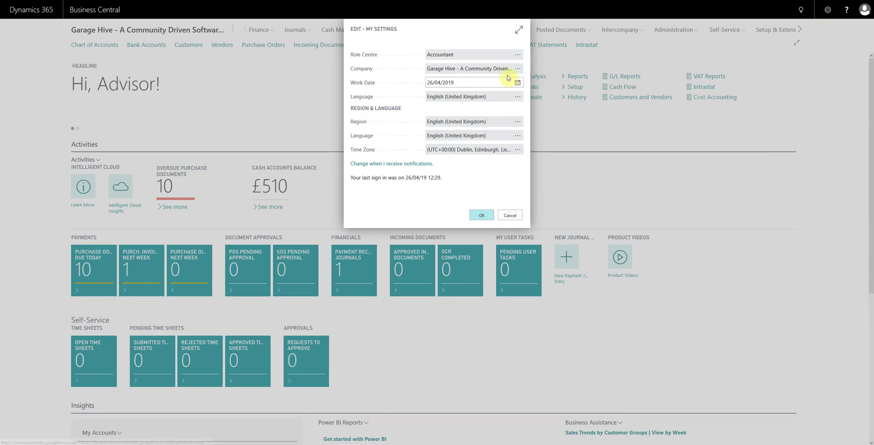
pyautogui.click(517, 55)
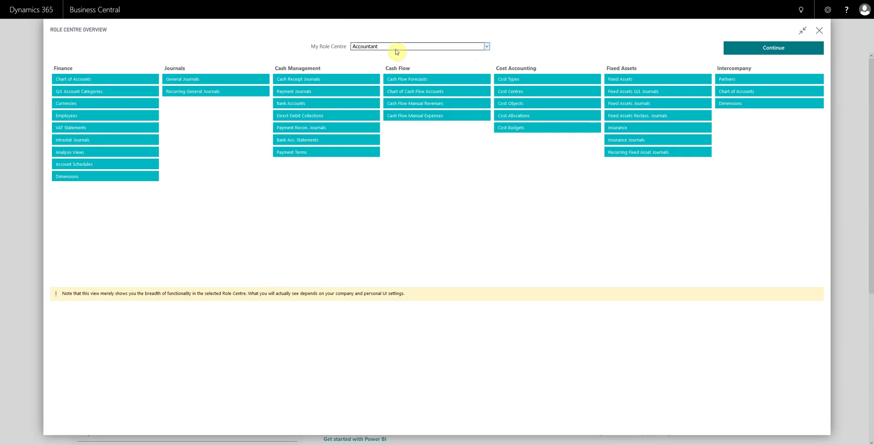
pyautogui.click(767, 49)
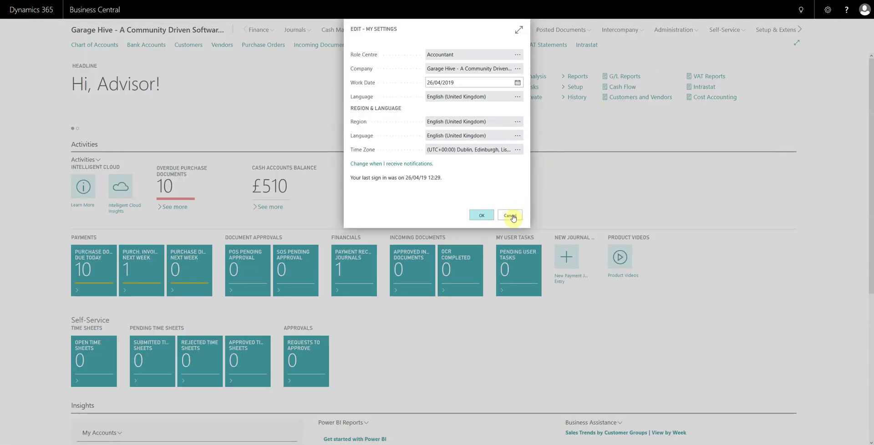
pyautogui.click(515, 212)
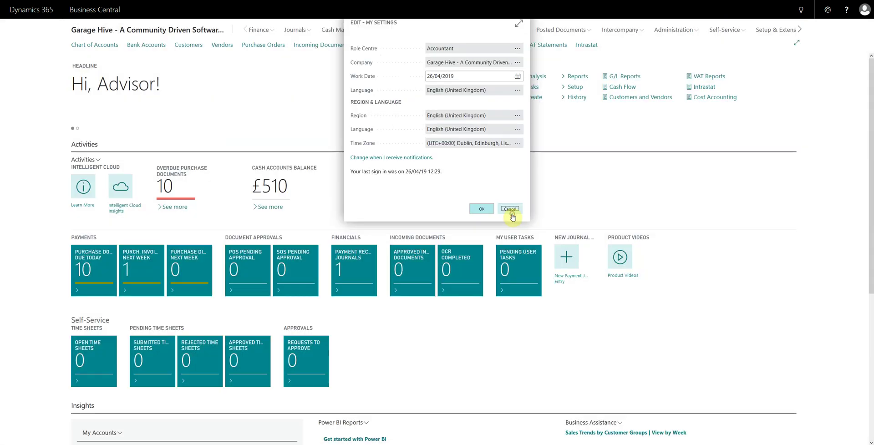
# Search for "pay rec jou", and open the Payment Reconciliation Journals list from the role centre's Financials activities.
pyautogui.click(353, 279)
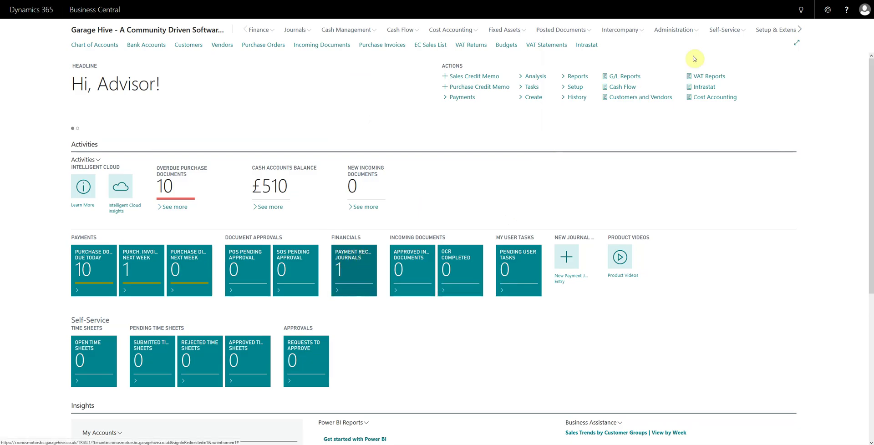
pyautogui.click(800, 10)
pyautogui.write('pay rec jou')
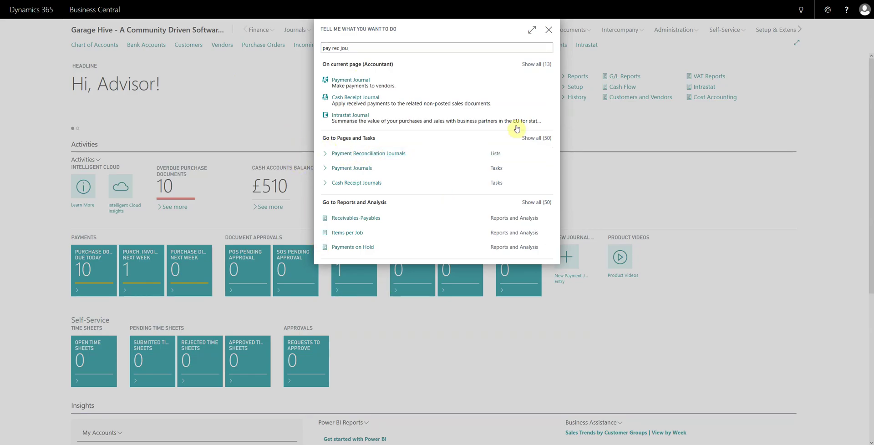
pyautogui.click(549, 29)
pyautogui.click(353, 267)
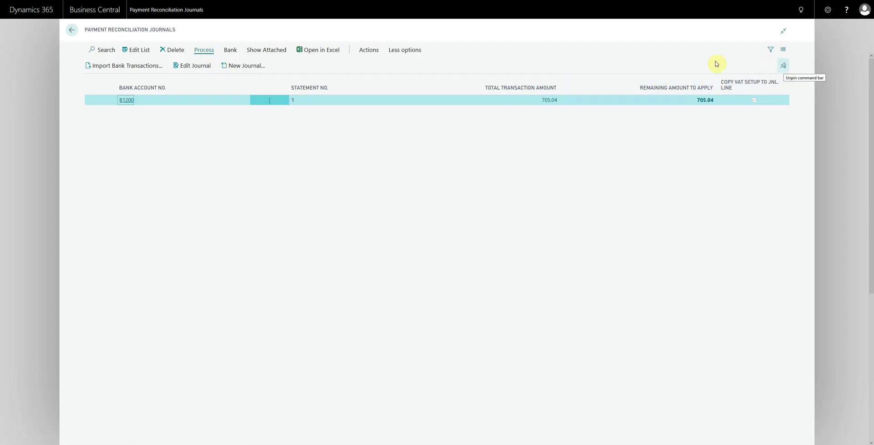
# View the bank accounts offered for a new payment reconciliation journal without creating one.
pyautogui.click(244, 67)
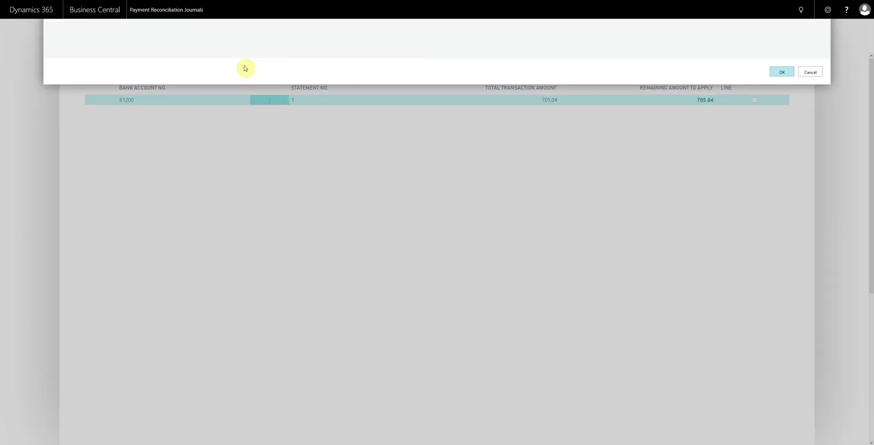
pyautogui.click(156, 96)
pyautogui.click(149, 86)
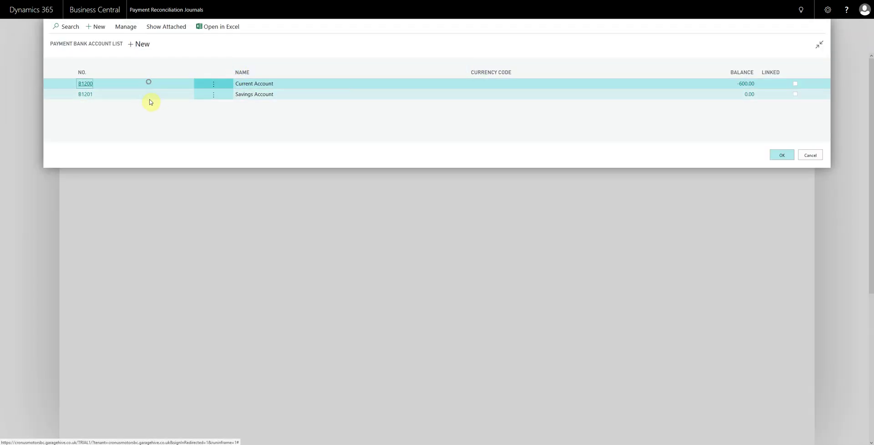
pyautogui.click(806, 156)
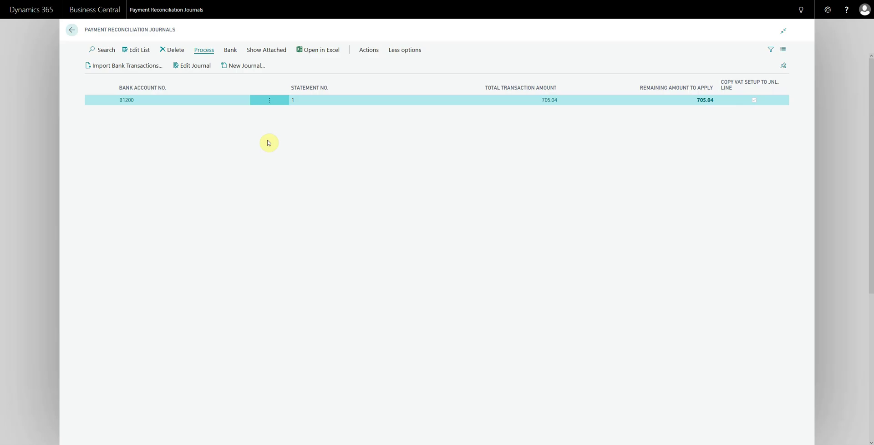
# Open the existing payment reconciliation journal for statement 1 and review its bank transaction import options.
pyautogui.click(127, 100)
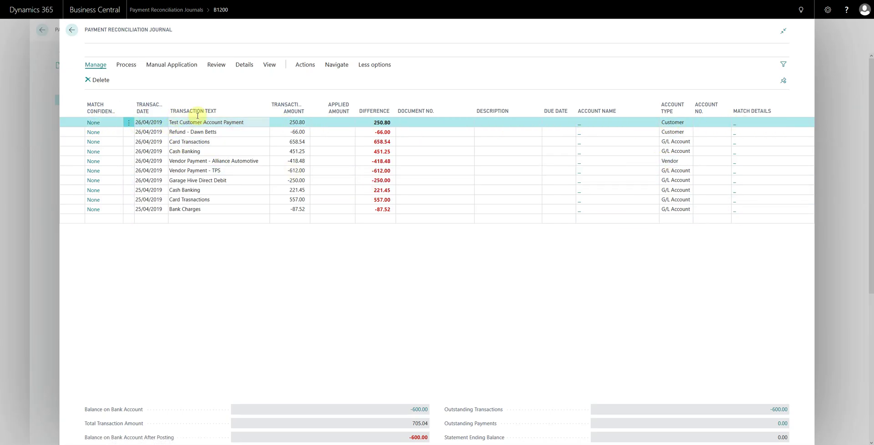
pyautogui.click(127, 65)
pyautogui.click(783, 89)
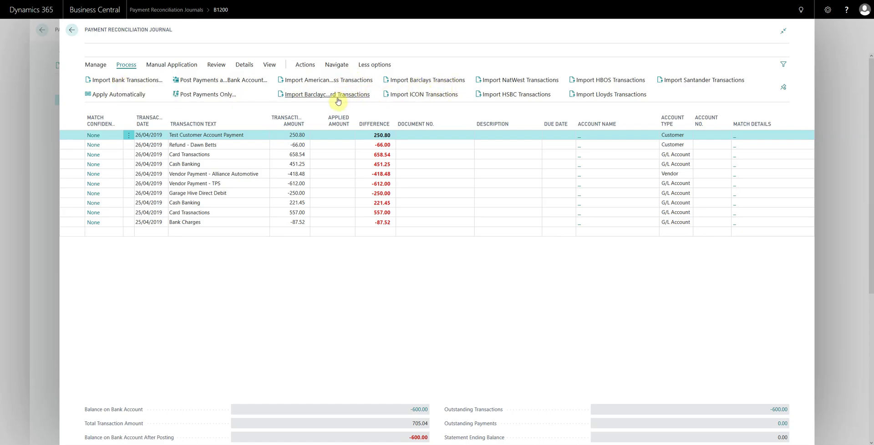
pyautogui.click(101, 67)
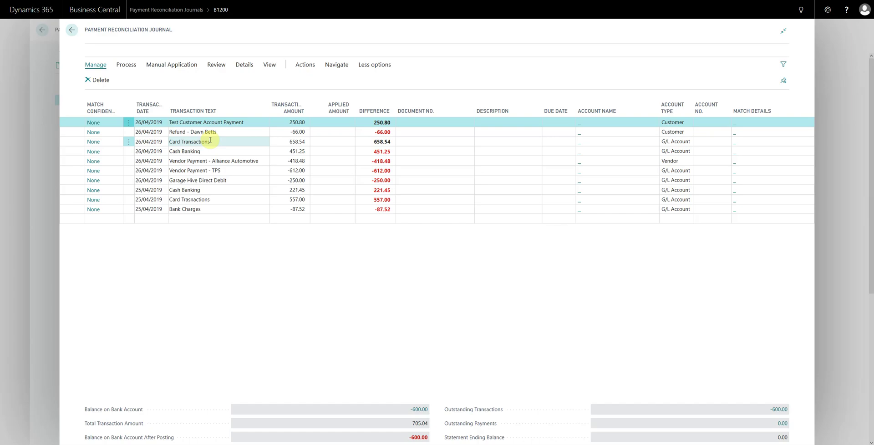
# Examine the transaction dates, texts and amounts on the first lines of the payment reconciliation journal.
pyautogui.click(157, 123)
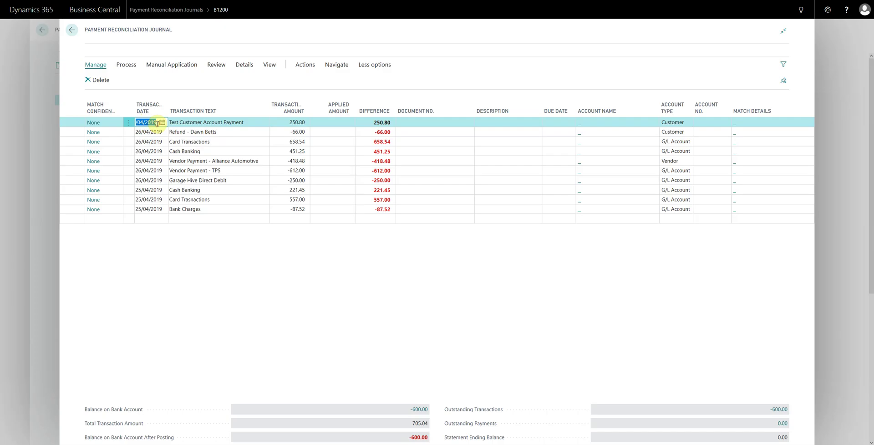
pyautogui.click(190, 123)
pyautogui.click(294, 122)
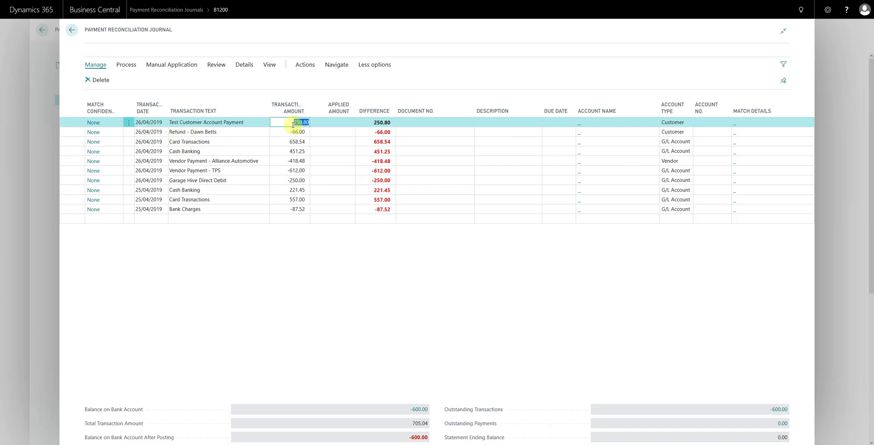
pyautogui.click(287, 122)
pyautogui.click(280, 132)
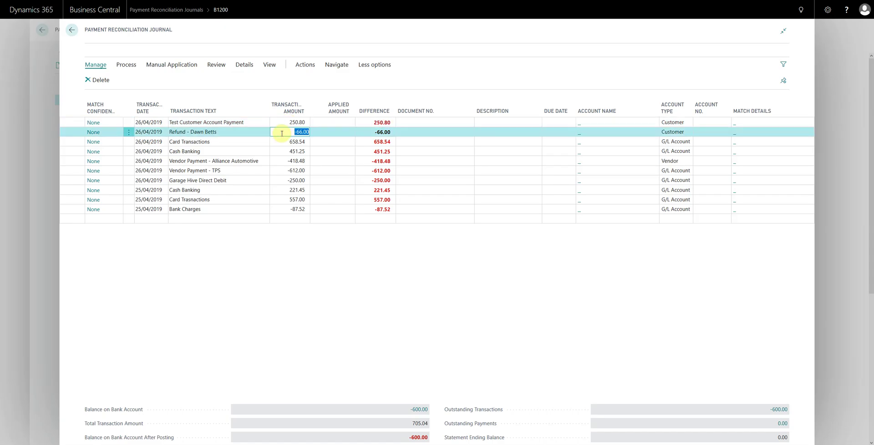
pyautogui.click(283, 142)
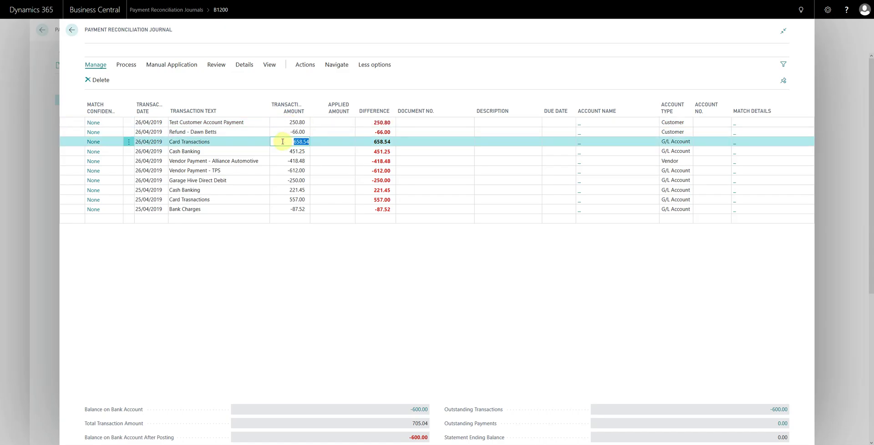
pyautogui.click(284, 151)
pyautogui.click(282, 132)
pyautogui.click(283, 125)
pyautogui.click(245, 124)
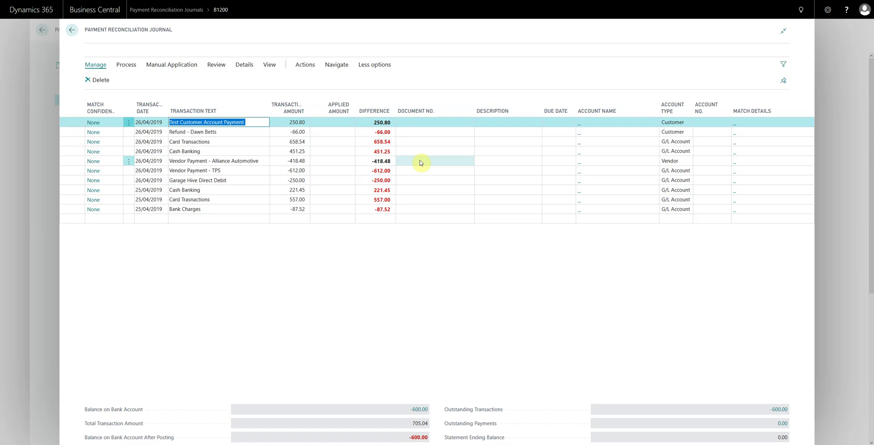
pyautogui.click(223, 135)
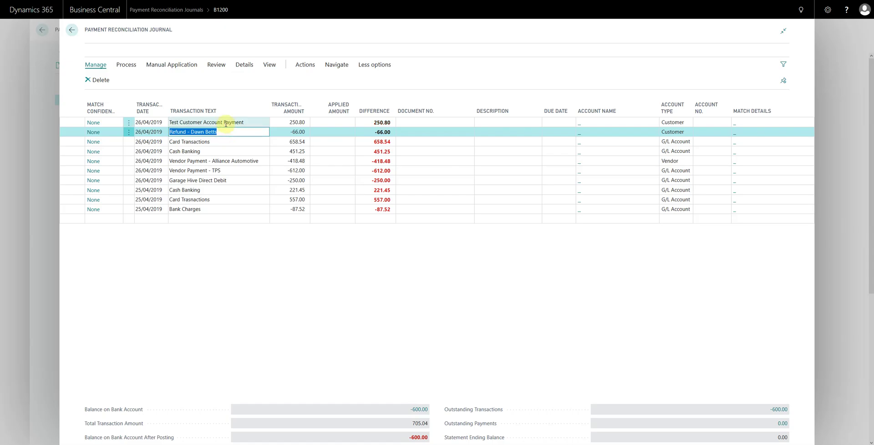
pyautogui.click(230, 123)
# Apply the journal's payment lines automatically to open entries and acknowledge the result message.
pyautogui.click(124, 66)
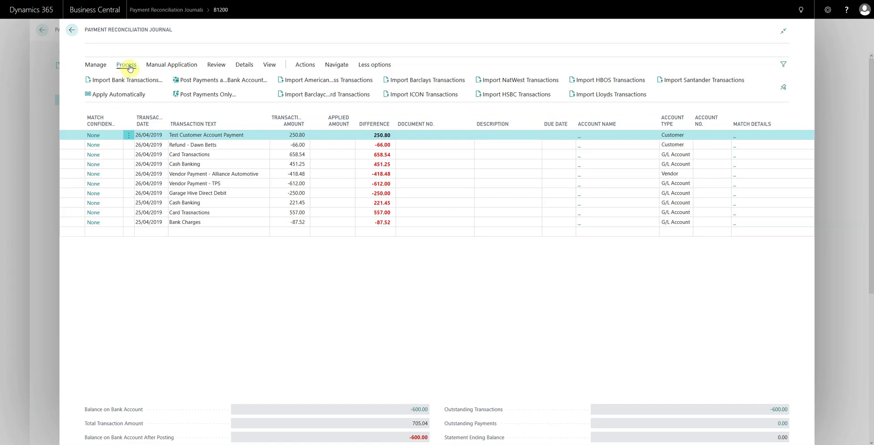
pyautogui.click(115, 98)
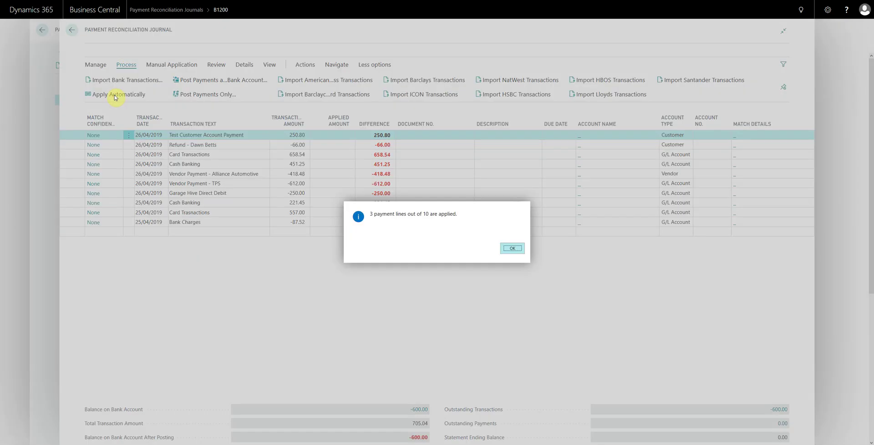
pyautogui.moveTo(369, 214); pyautogui.dragTo(453, 222)
pyautogui.click(512, 249)
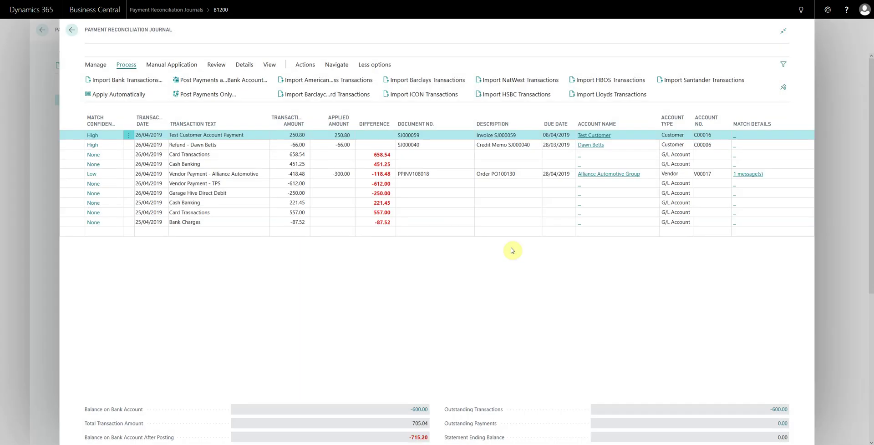
# Check in the journal's column selection that Match Details is enabled, and accept the column choices.
pyautogui.click(232, 134)
pyautogui.click(232, 134)
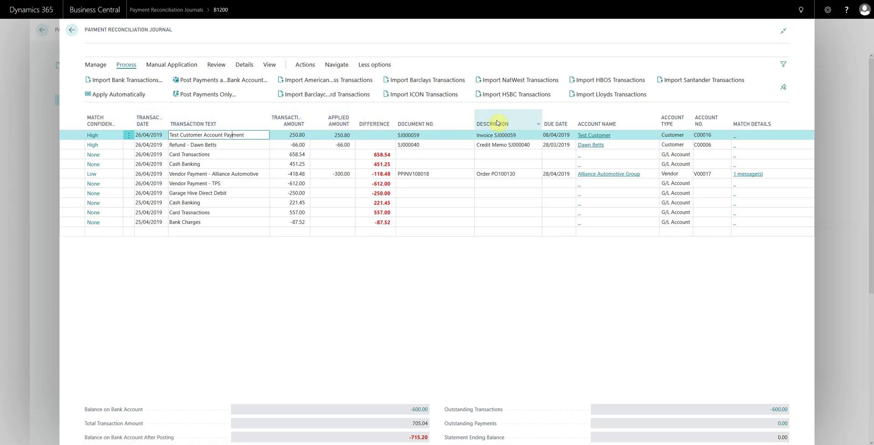
pyautogui.moveTo(503, 121)
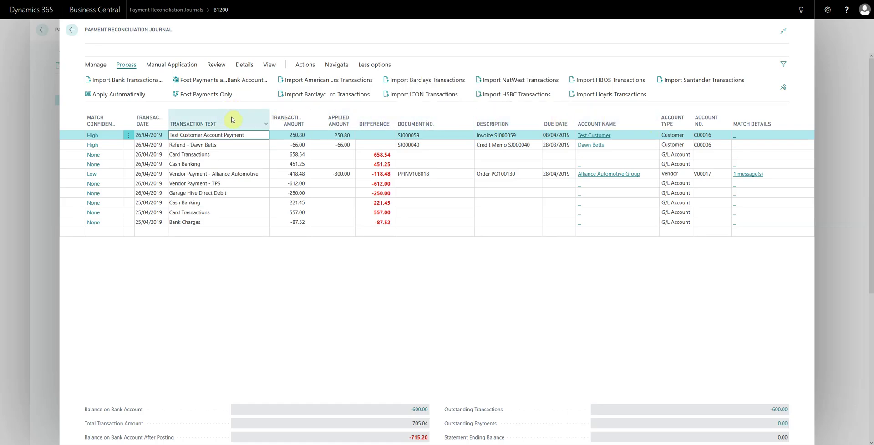
pyautogui.moveTo(234, 120)
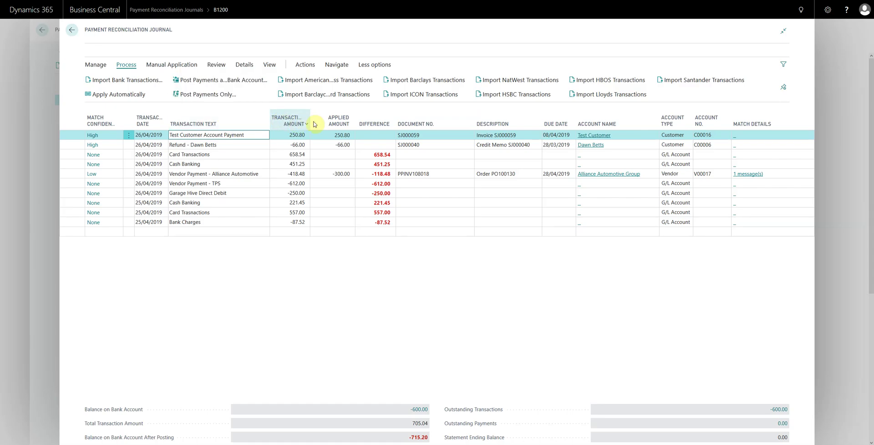
pyautogui.moveTo(762, 128)
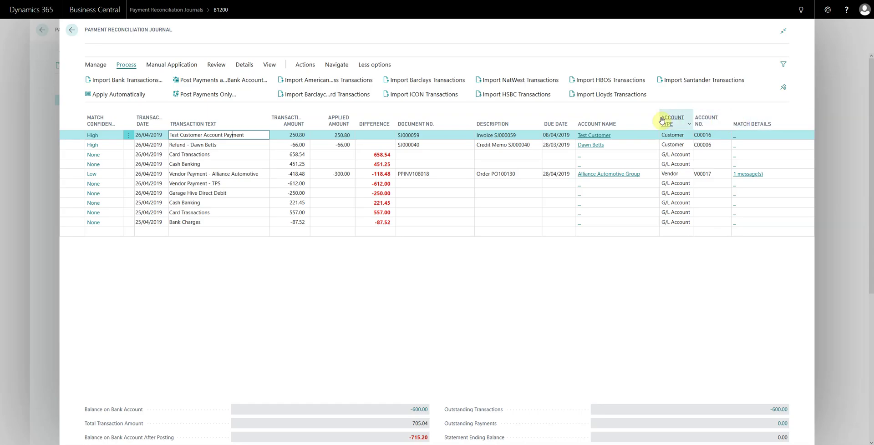
pyautogui.click(629, 120)
pyautogui.click(635, 152)
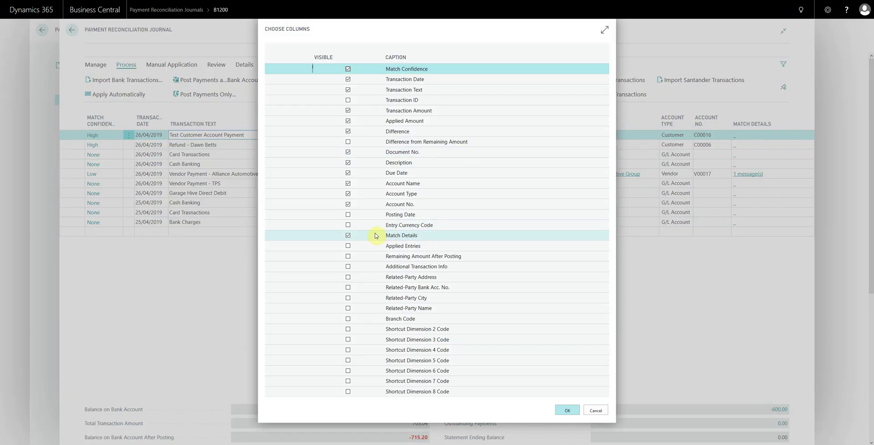
pyautogui.click(348, 236)
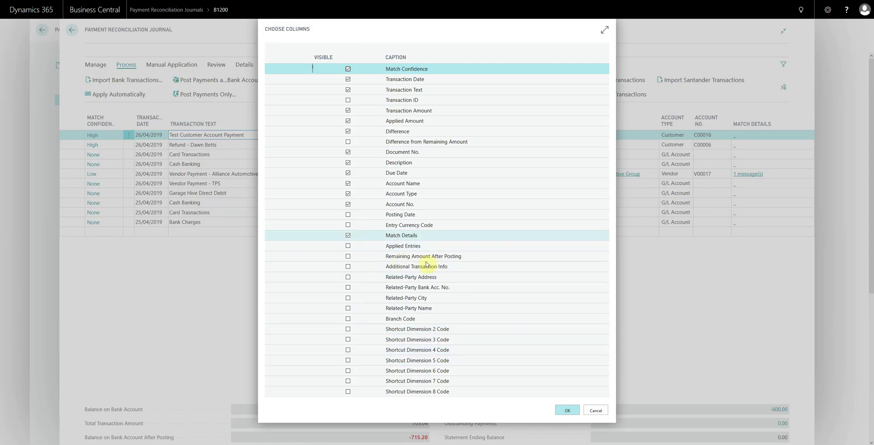
pyautogui.click(396, 236)
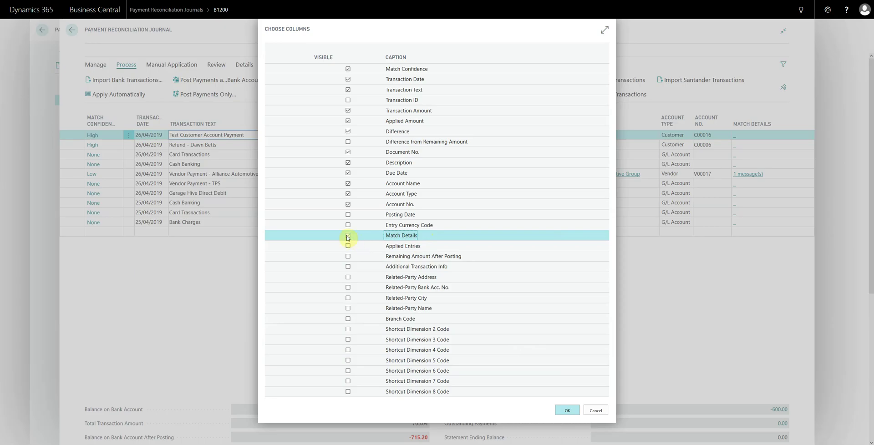
pyautogui.click(567, 410)
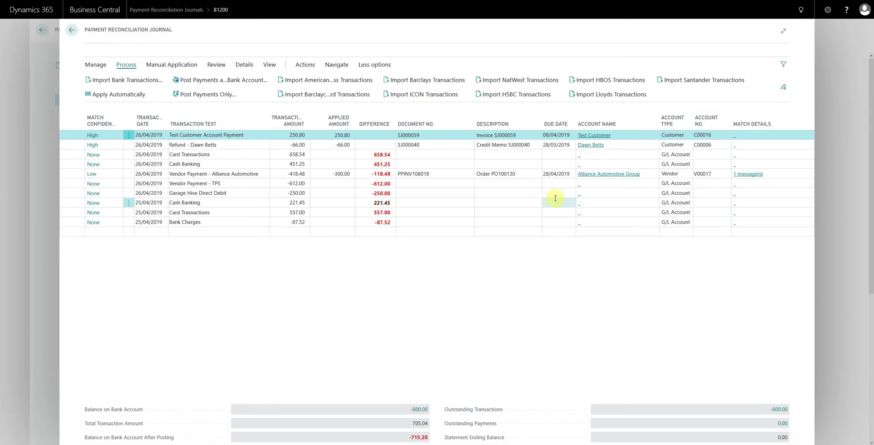
# Review the payment application details and applied amount for the Test Customer Account Payment line, and close them.
pyautogui.click(735, 140)
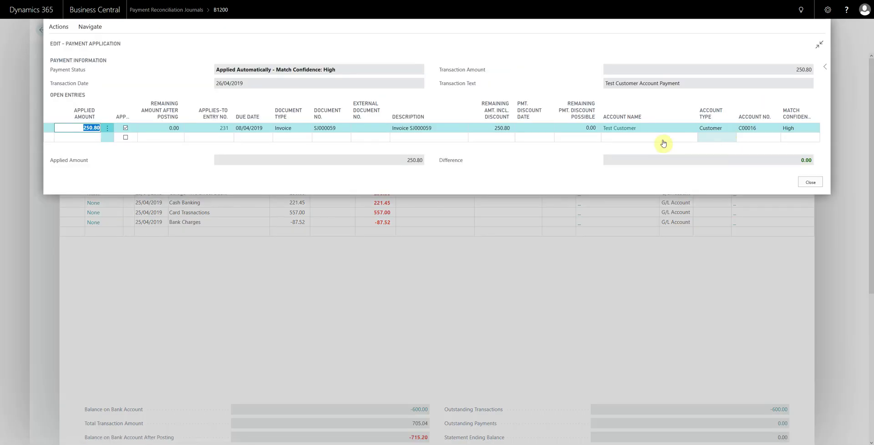
pyautogui.click(84, 128)
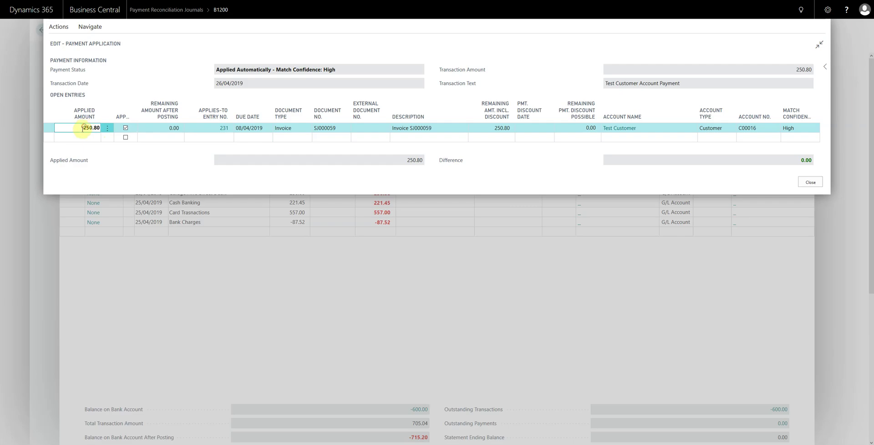
pyautogui.moveTo(82, 128); pyautogui.dragTo(104, 128)
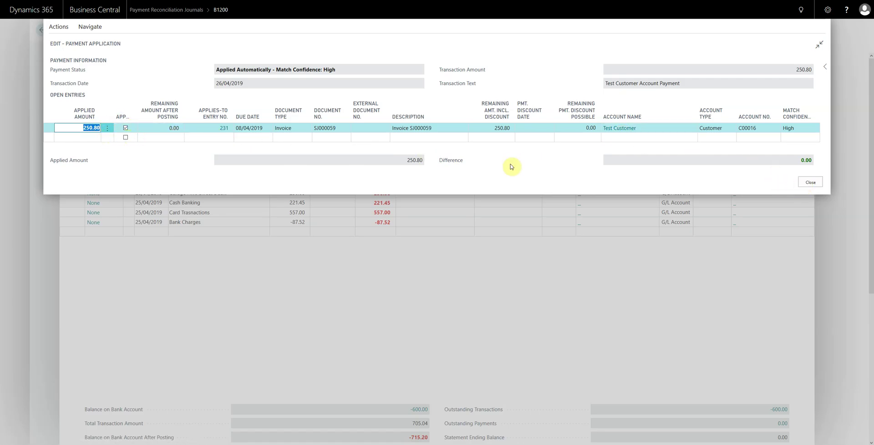
pyautogui.click(811, 183)
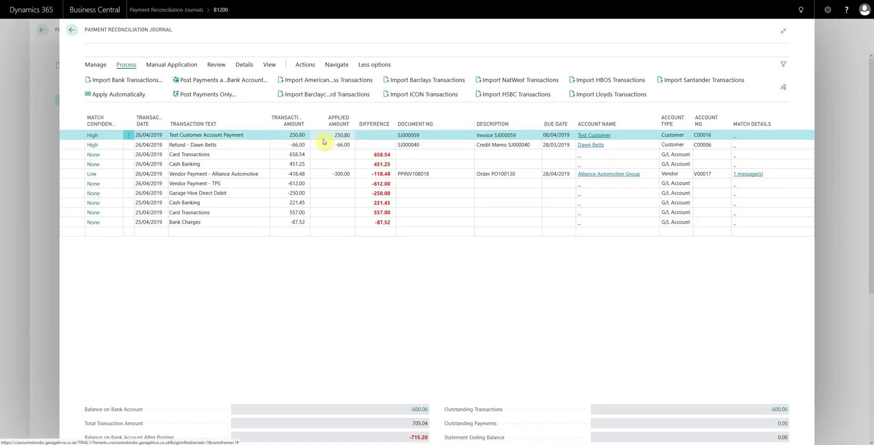
# Review the credit memo match and payment application details for the customer refund line, and close them.
pyautogui.click(227, 145)
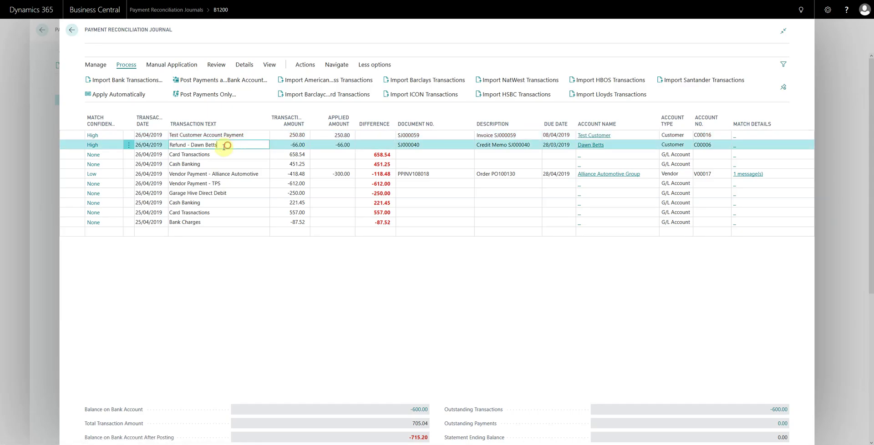
pyautogui.click(501, 144)
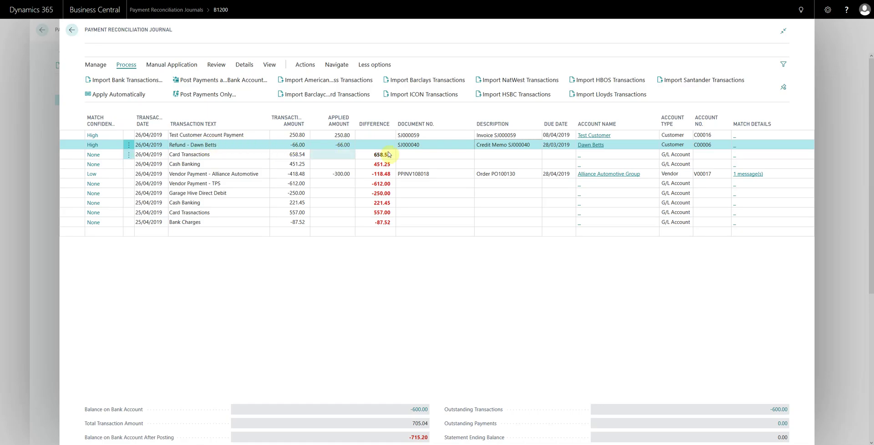
pyautogui.click(735, 149)
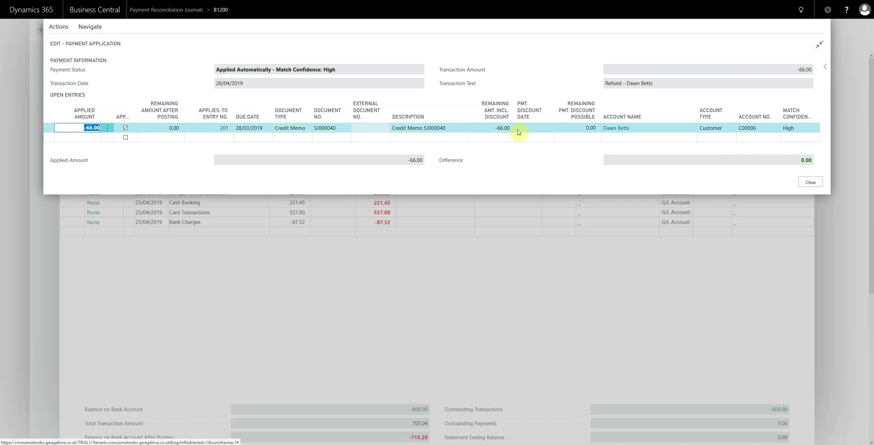
pyautogui.click(810, 182)
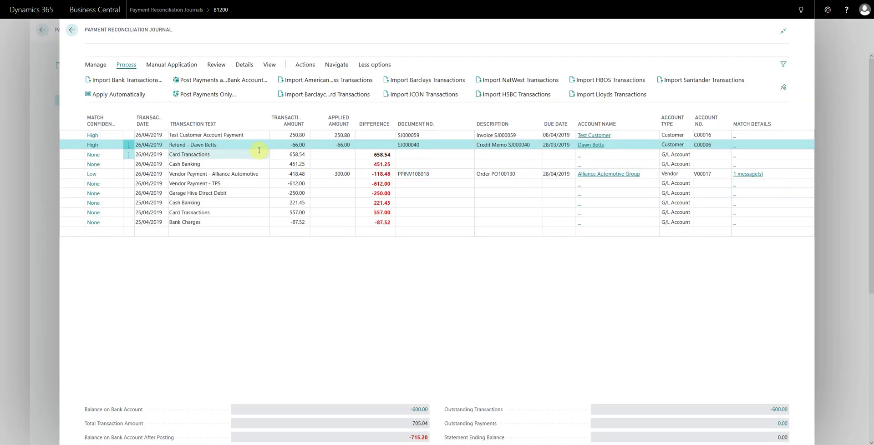
# Remove the automatic applications from the customer refund line and the Test Customer Account Payment line.
pyautogui.click(177, 66)
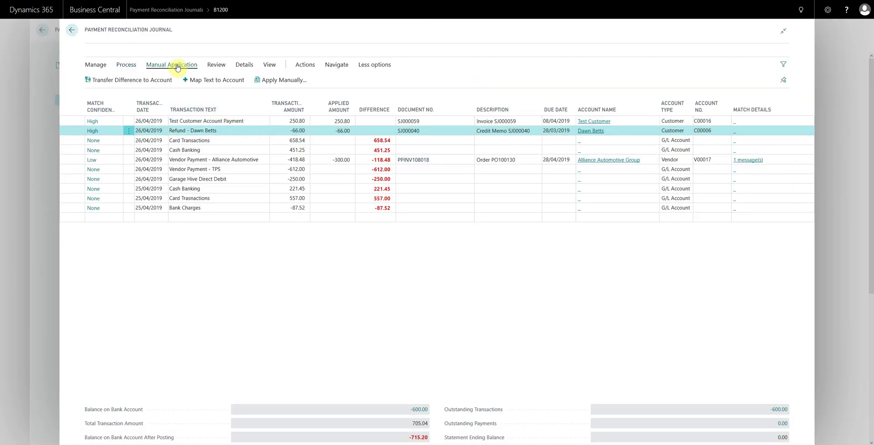
pyautogui.click(217, 65)
pyautogui.click(221, 121)
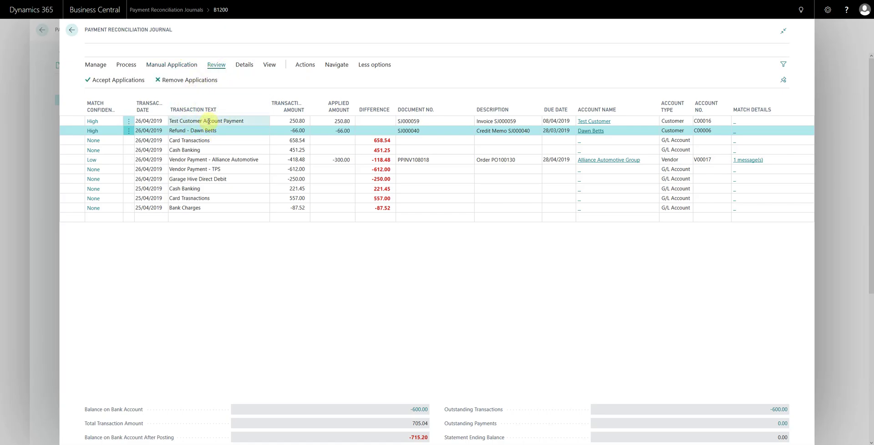
pyautogui.click(212, 130)
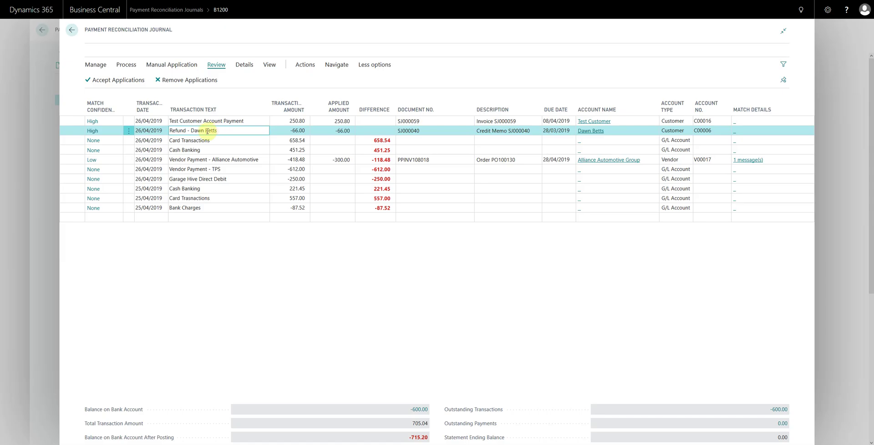
pyautogui.click(190, 82)
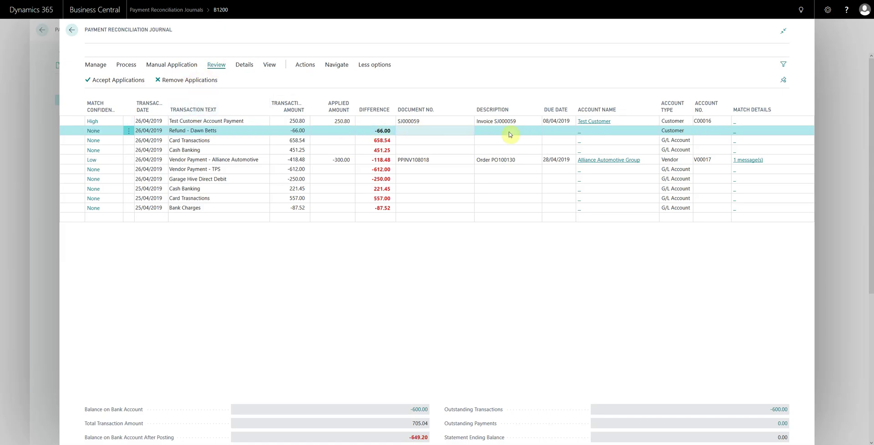
pyautogui.click(255, 120)
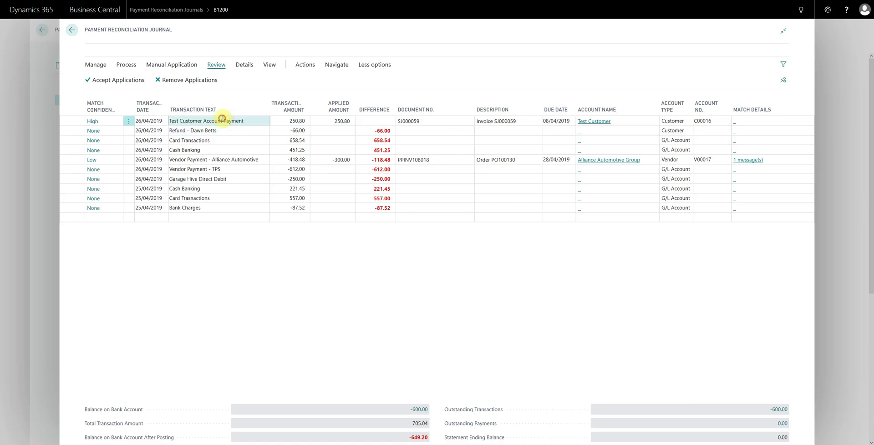
pyautogui.click(212, 79)
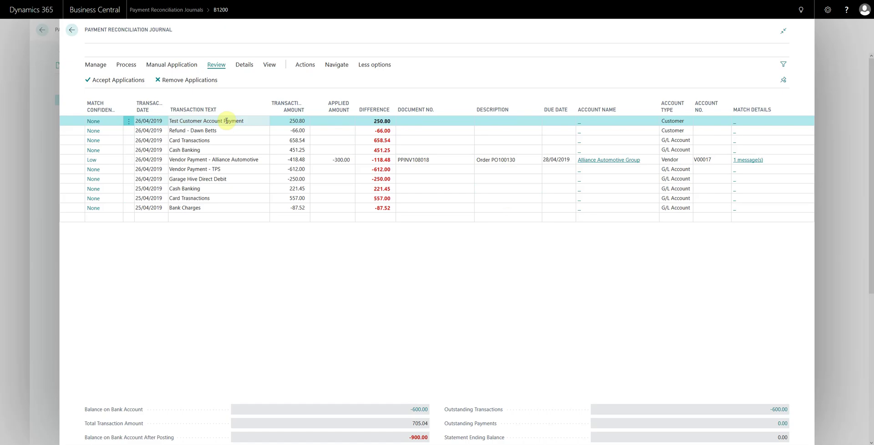
# Manually apply the Test Customer Account Payment line to invoice SJ000059 and accept the application.
pyautogui.click(170, 65)
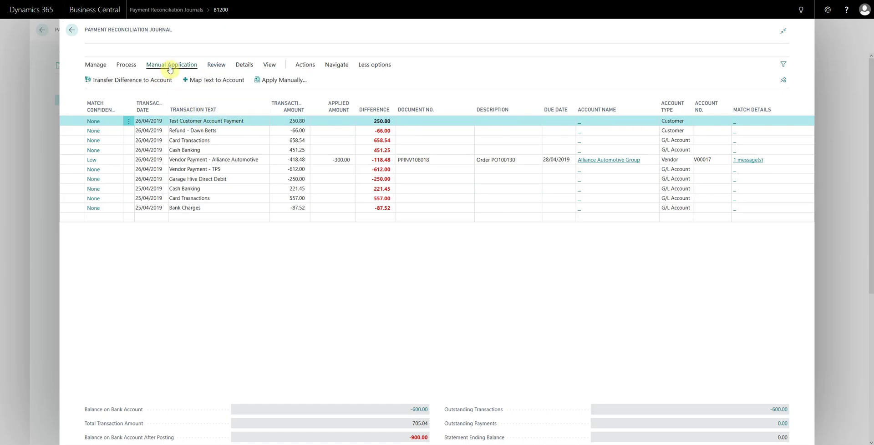
pyautogui.click(286, 82)
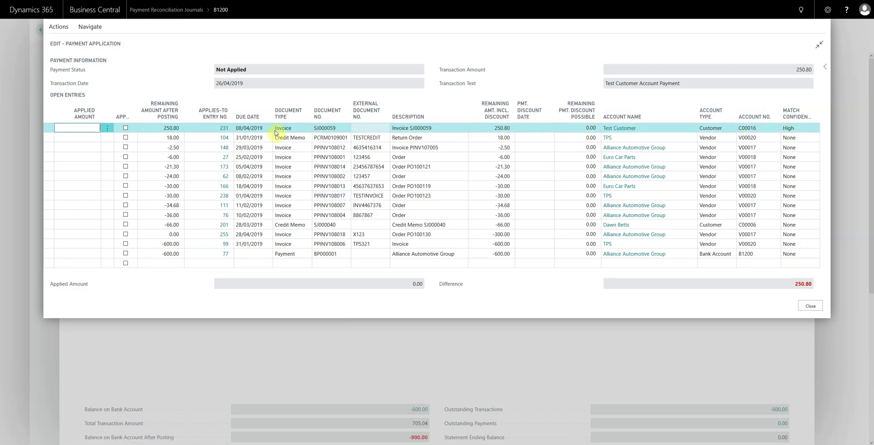
pyautogui.click(126, 129)
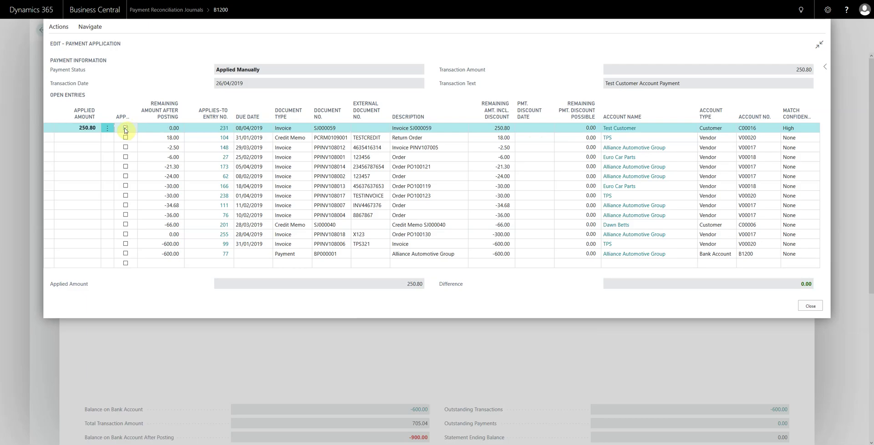
pyautogui.click(810, 306)
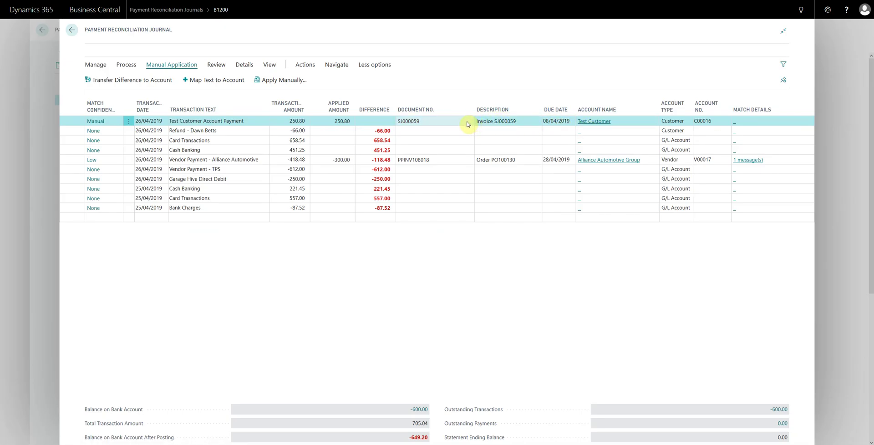
pyautogui.click(215, 66)
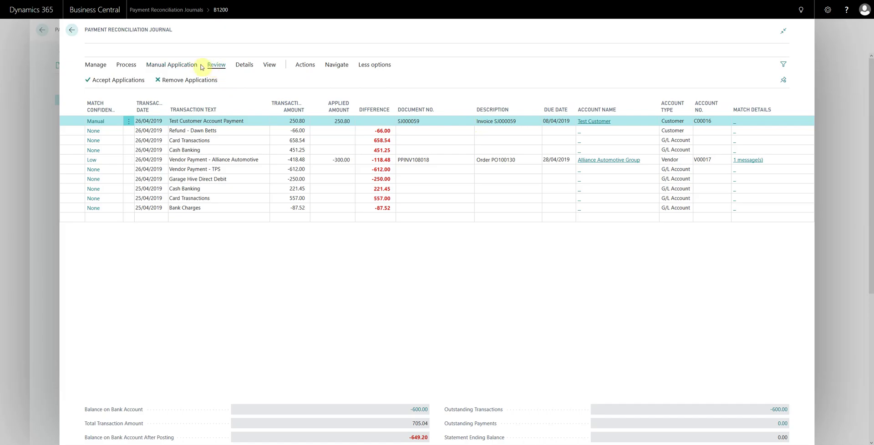
pyautogui.click(121, 82)
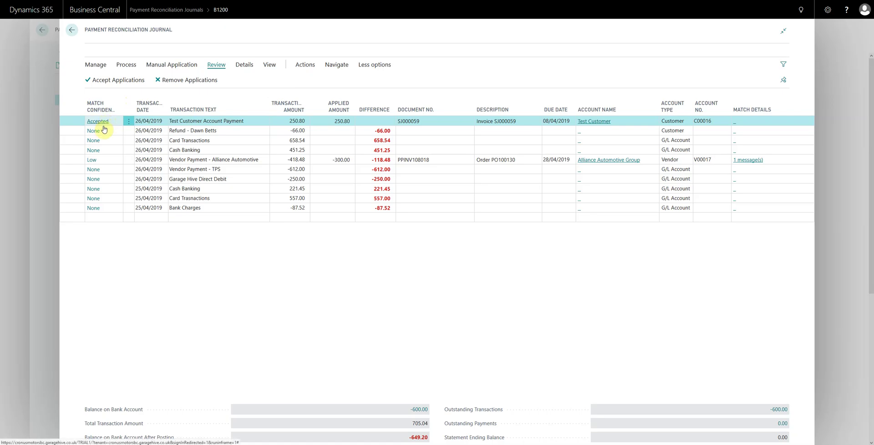
pyautogui.click(193, 121)
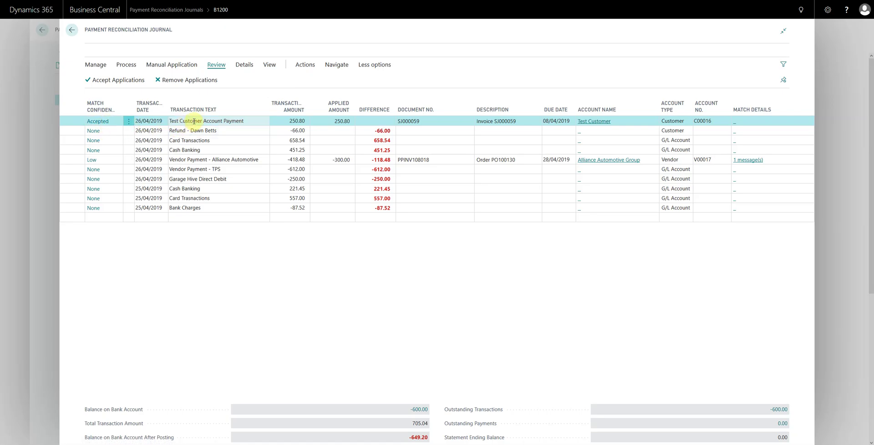
# Examine the open entries offered for manually applying the customer refund line, and close the list without applying any.
pyautogui.click(196, 159)
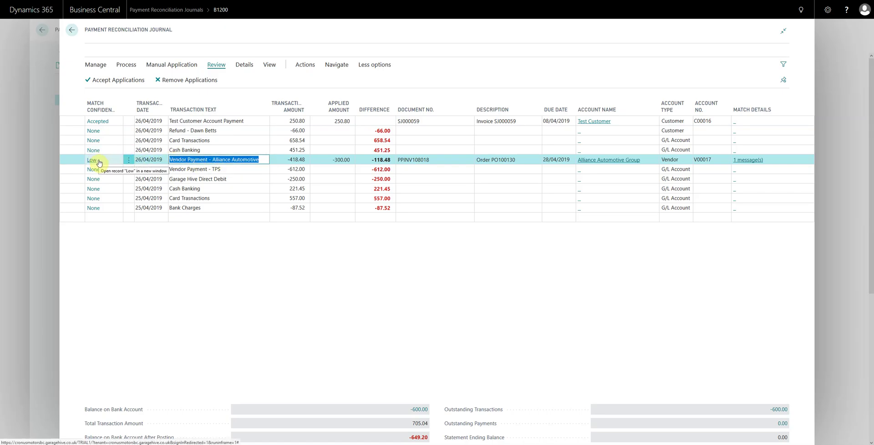
pyautogui.click(191, 131)
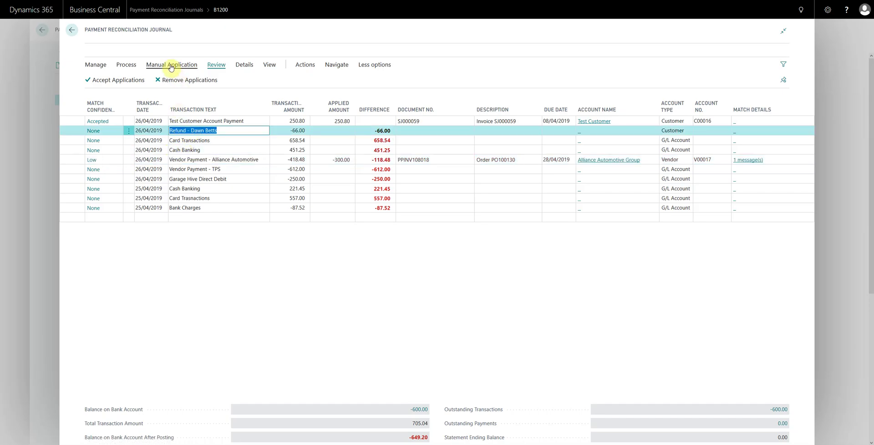
pyautogui.click(171, 66)
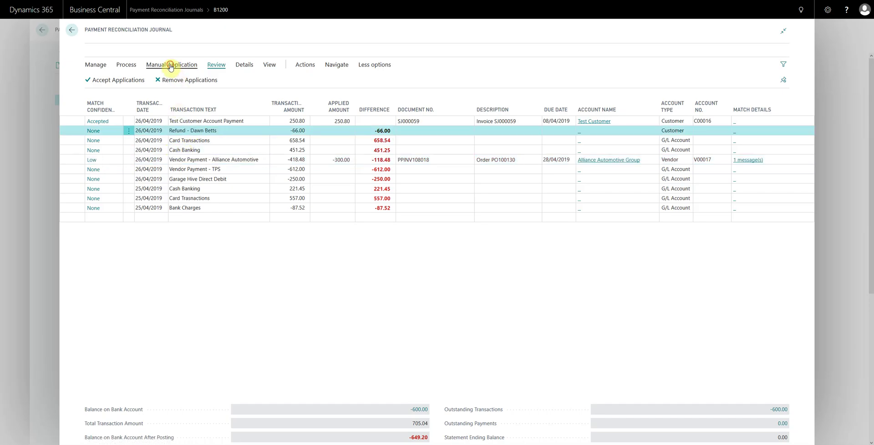
pyautogui.click(222, 130)
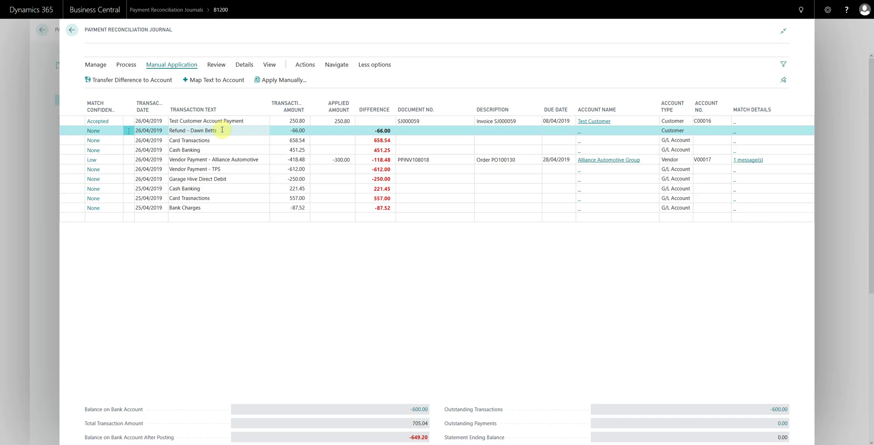
pyautogui.click(280, 81)
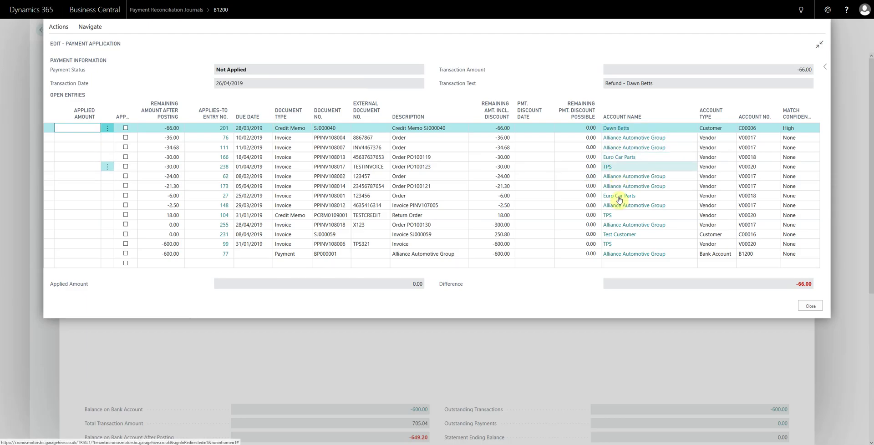
pyautogui.scroll(-1, 552, 263)
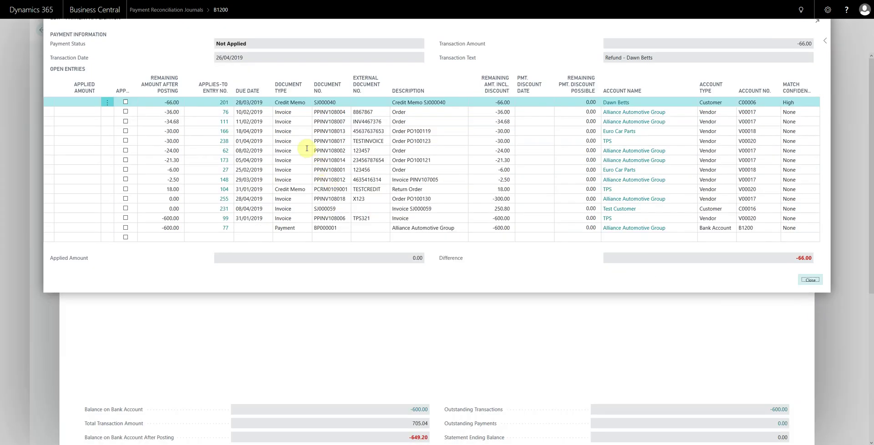
pyautogui.press('Escape')
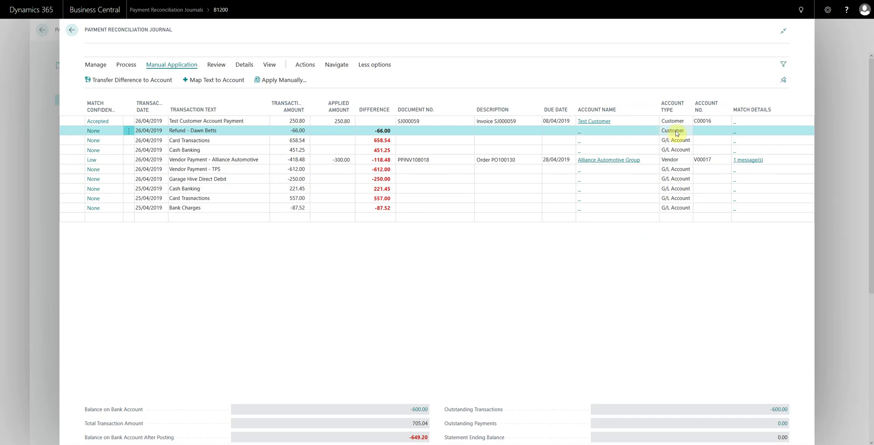
# Assign the refunded customer's account number to the refund line and open its manual payment application.
pyautogui.click(694, 131)
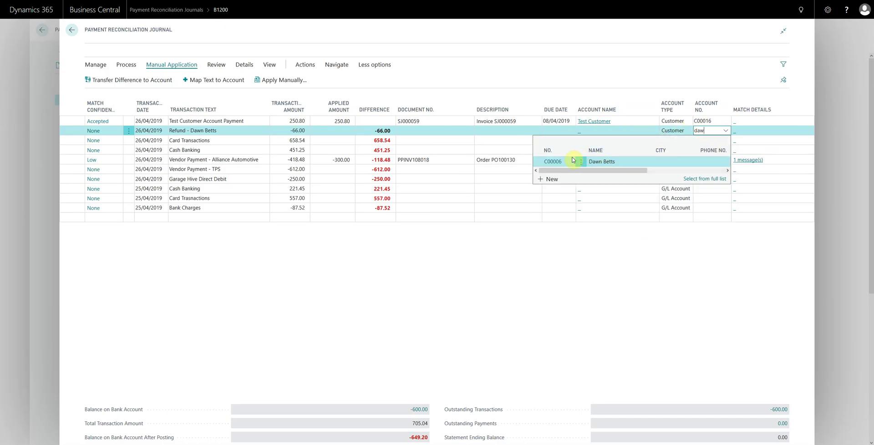
pyautogui.click(556, 164)
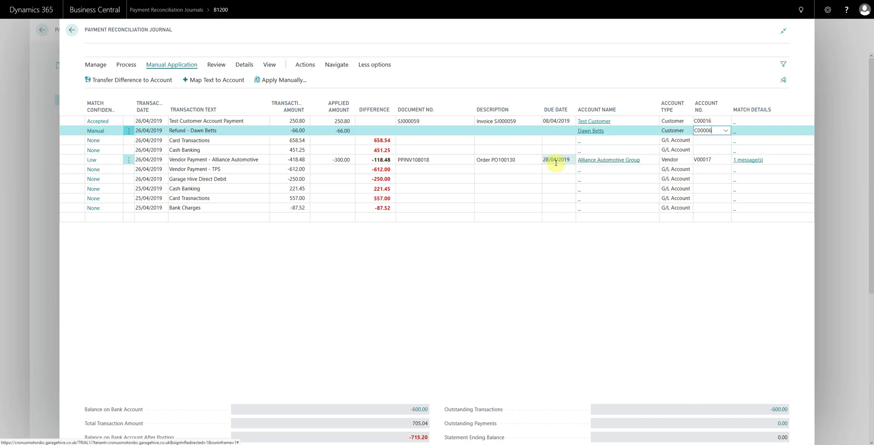
pyautogui.click(287, 81)
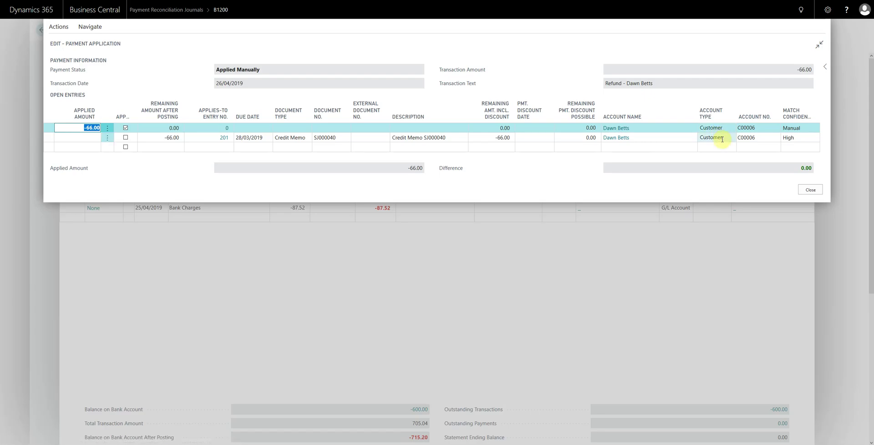
# Apply the refund to credit memo SJ000040 instead of the entry without a document, and accept the application.
pyautogui.click(126, 128)
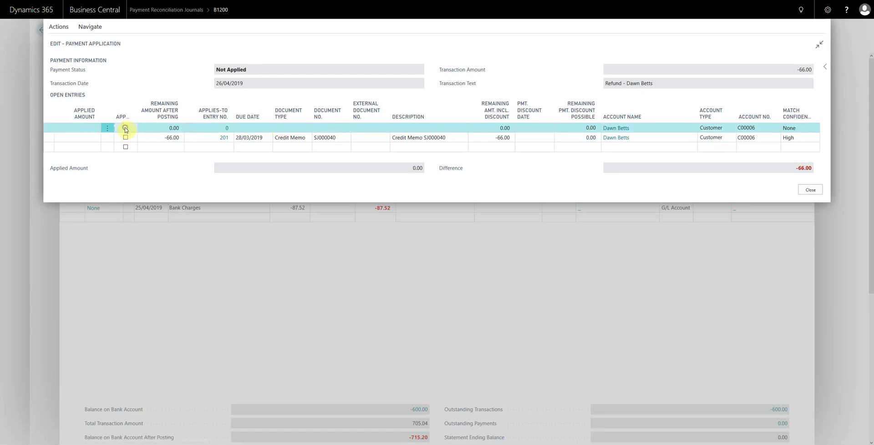
pyautogui.click(125, 138)
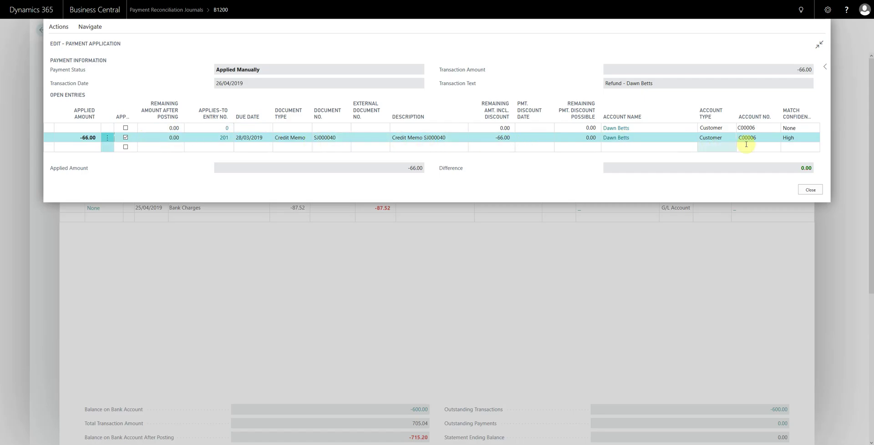
pyautogui.click(810, 190)
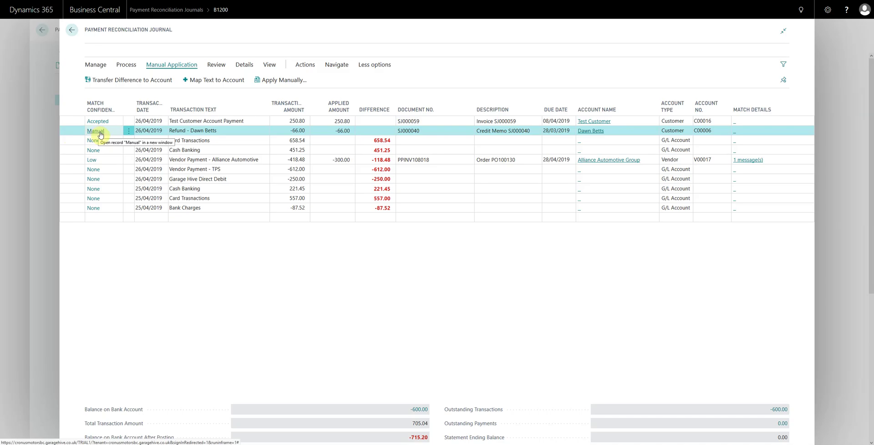
pyautogui.click(216, 65)
pyautogui.click(121, 80)
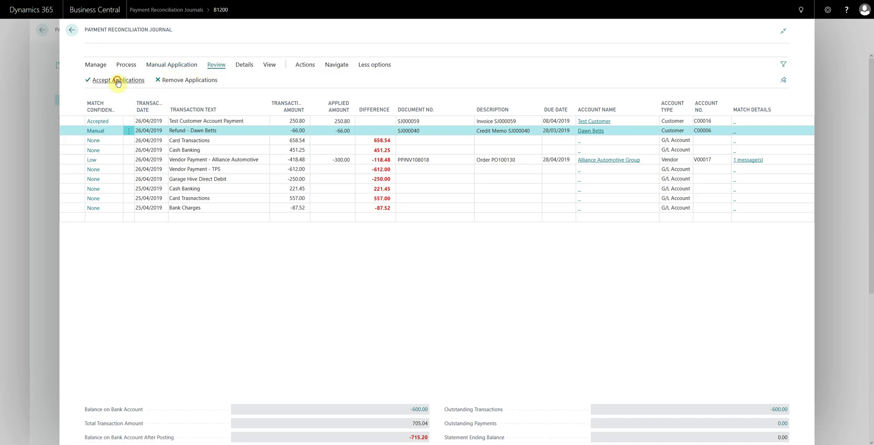
# Leave the reconciliation journal and check the refunded customer's outstanding balance in the customer list.
pyautogui.click(197, 130)
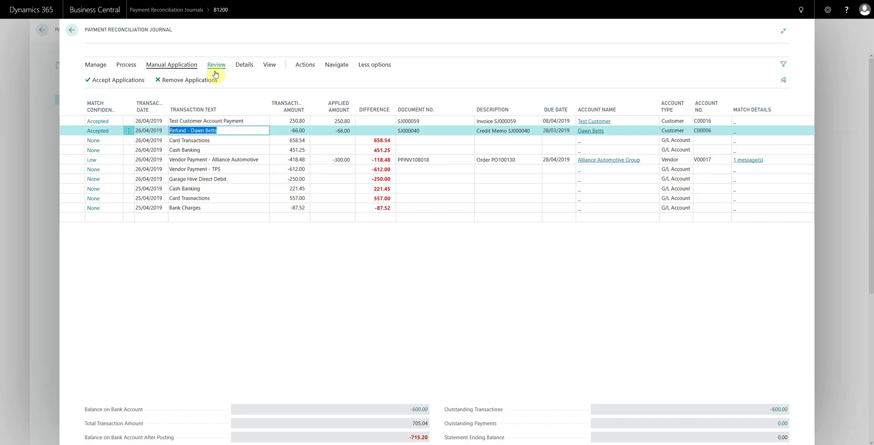
pyautogui.press('Escape')
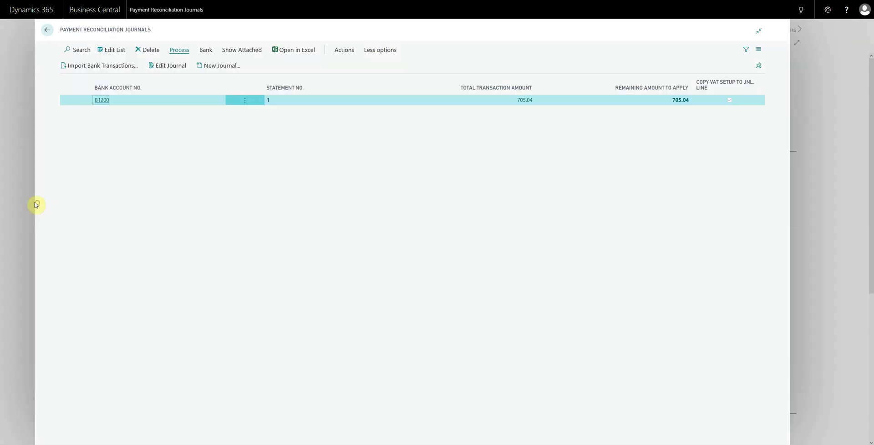
pyautogui.press('Escape')
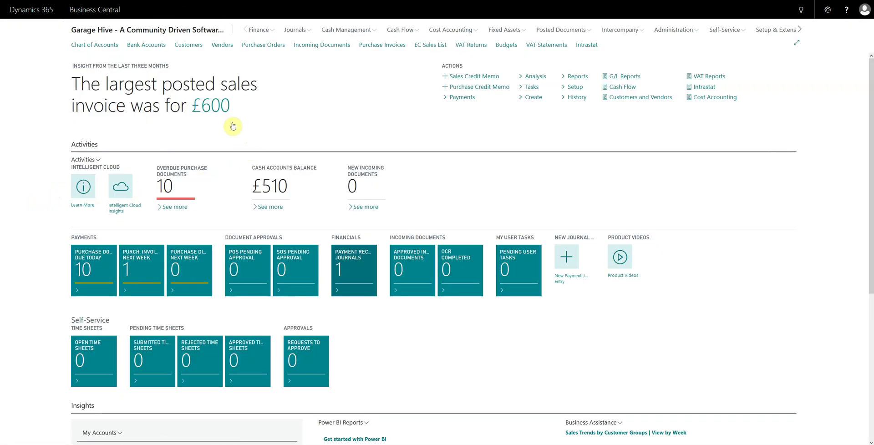
pyautogui.click(190, 49)
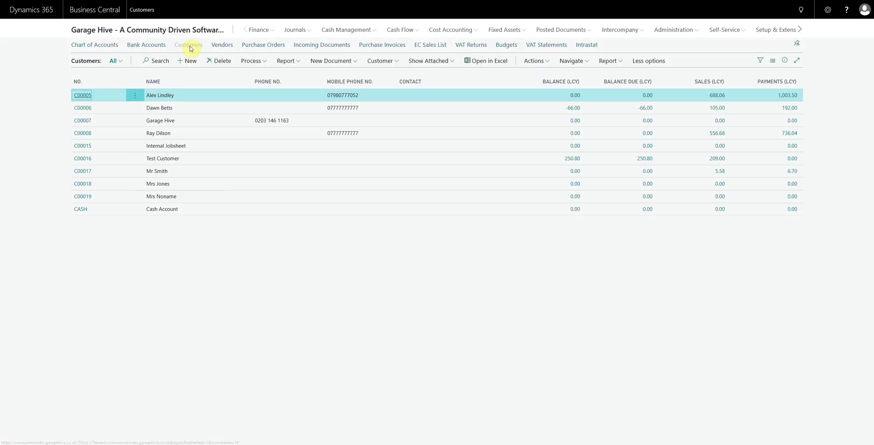
pyautogui.click(201, 107)
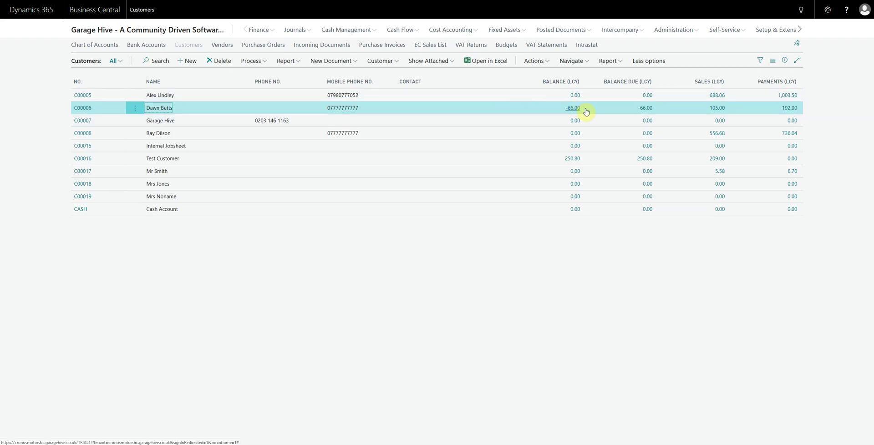
pyautogui.click(190, 30)
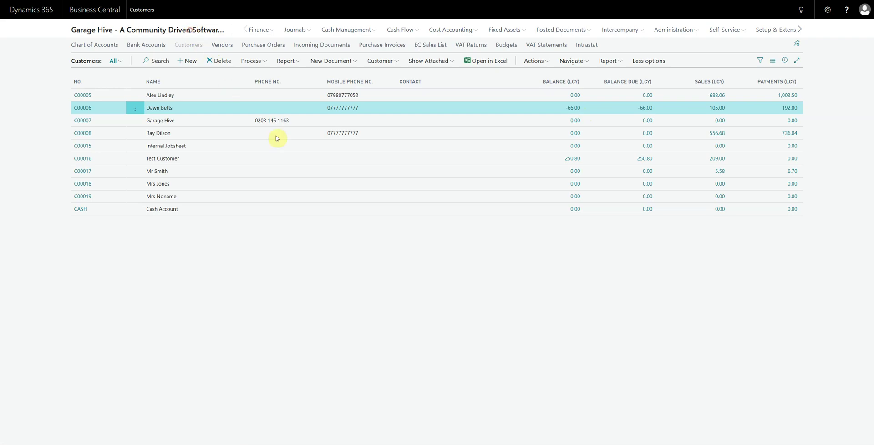
# Reopen the payment reconciliation journal for statement 1 and display its processing and posting options.
pyautogui.click(359, 262)
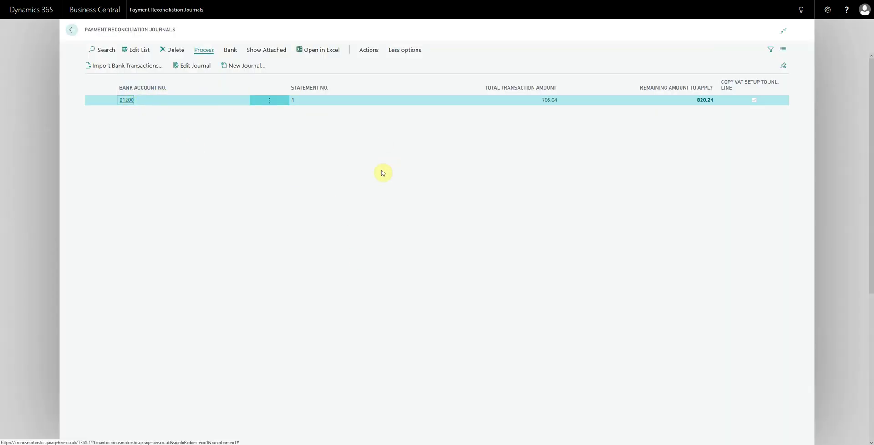
pyautogui.click(126, 103)
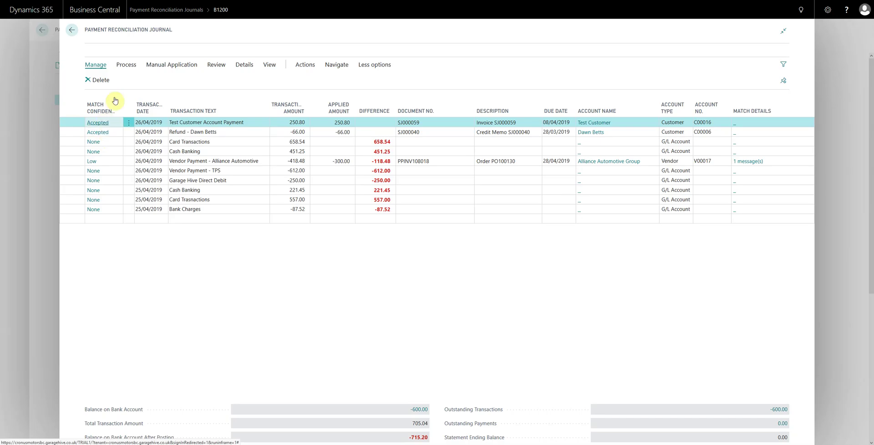
pyautogui.click(127, 65)
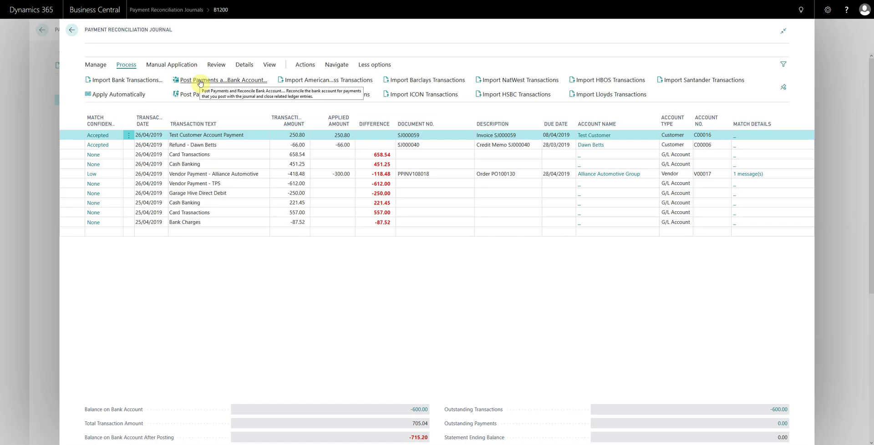
# Start a text-to-account mapping for the 26/04/2019 Card Transactions line with Uncleared Card Transaction (1500) as the debit account.
pyautogui.click(228, 155)
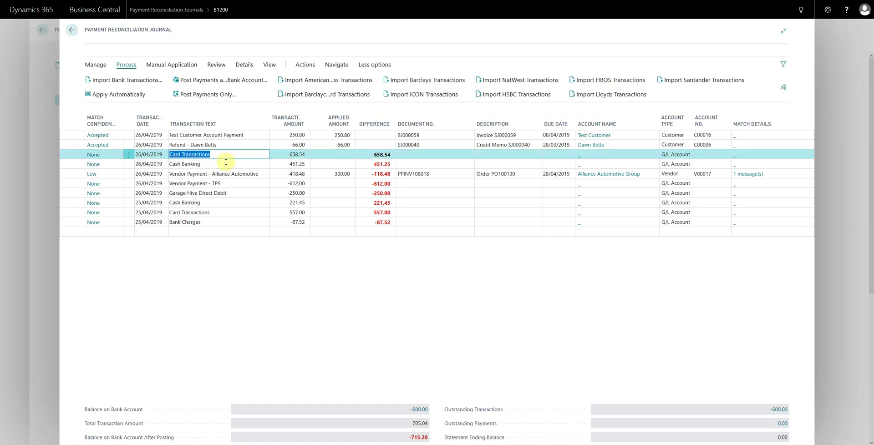
pyautogui.click(226, 166)
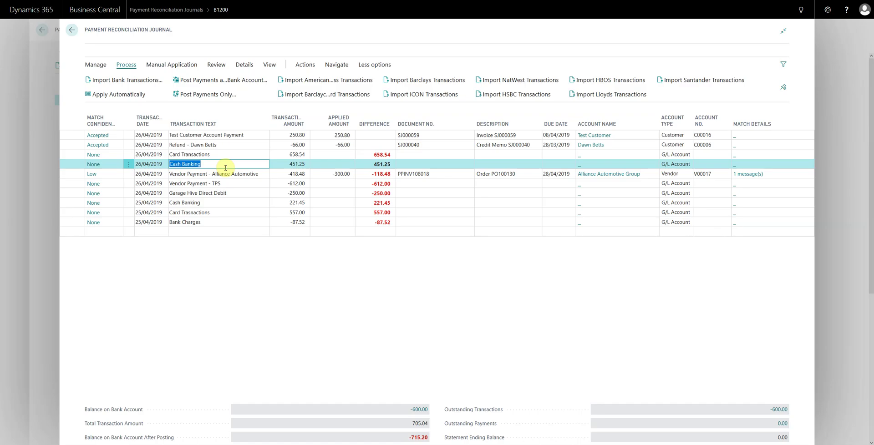
pyautogui.click(219, 154)
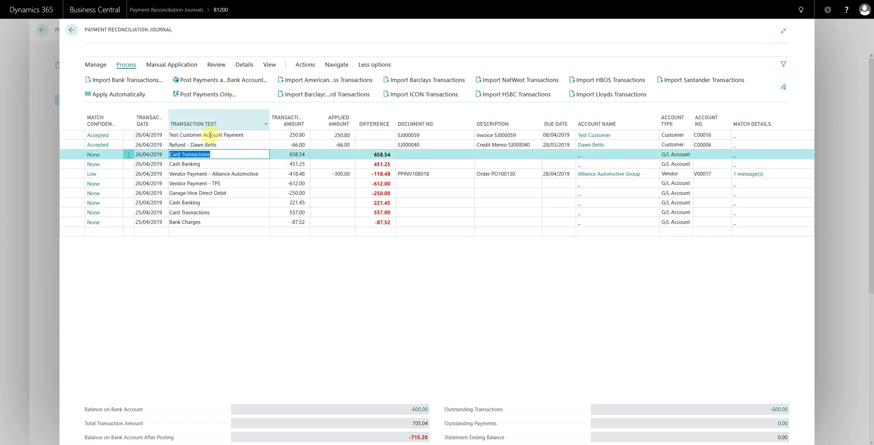
pyautogui.click(173, 65)
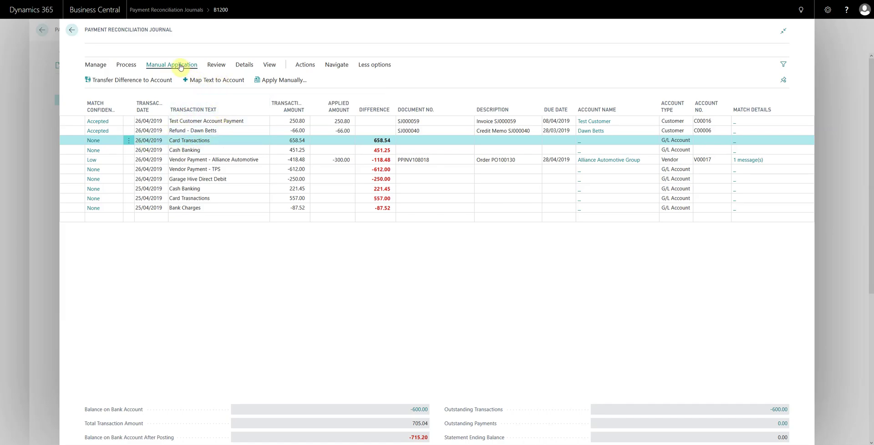
pyautogui.click(224, 83)
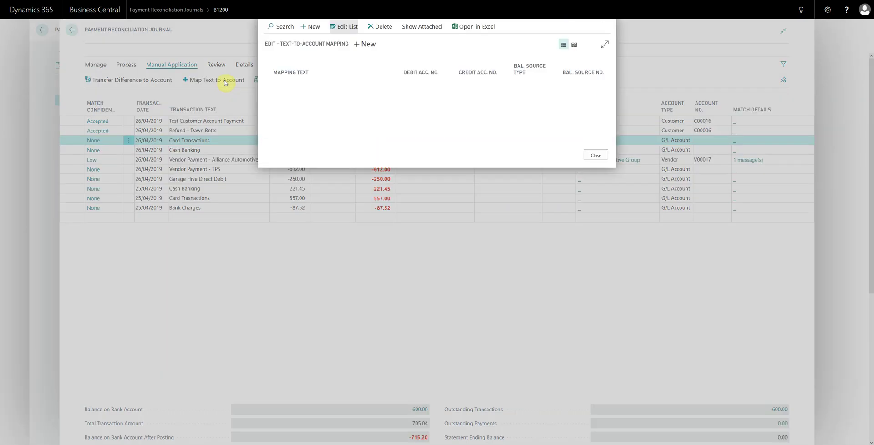
pyautogui.click(415, 83)
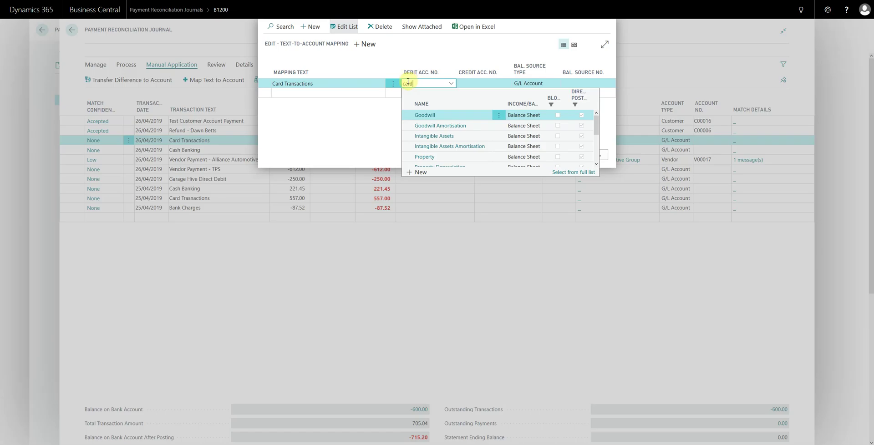
pyautogui.write('card')
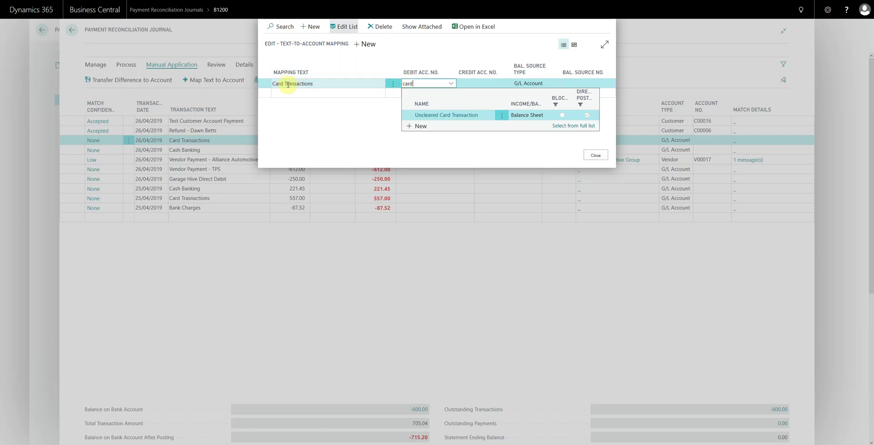
pyautogui.click(441, 115)
# Set the Card Transactions mapping's credit account to Uncleared Card Transaction (1500) and close the mapping list.
pyautogui.click(474, 84)
pyautogui.write('c')
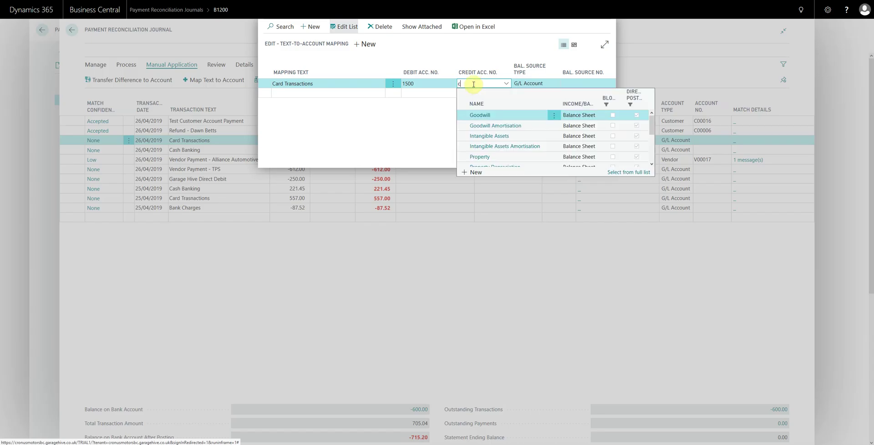
pyautogui.write('ard')
pyautogui.click(484, 116)
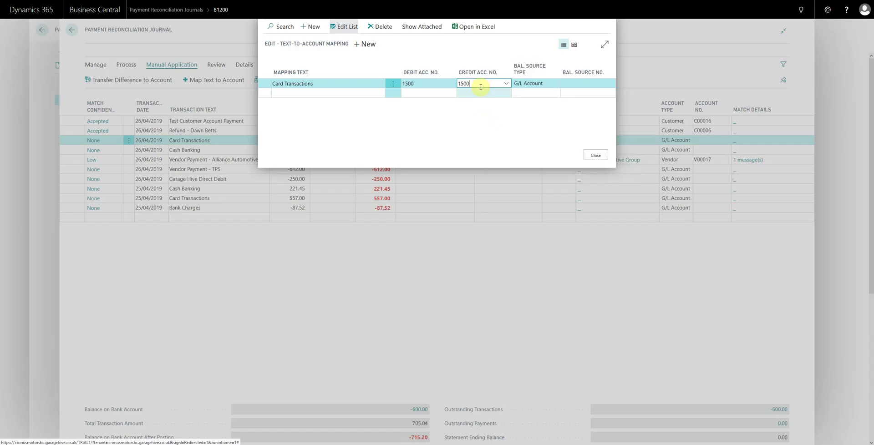
pyautogui.click(505, 83)
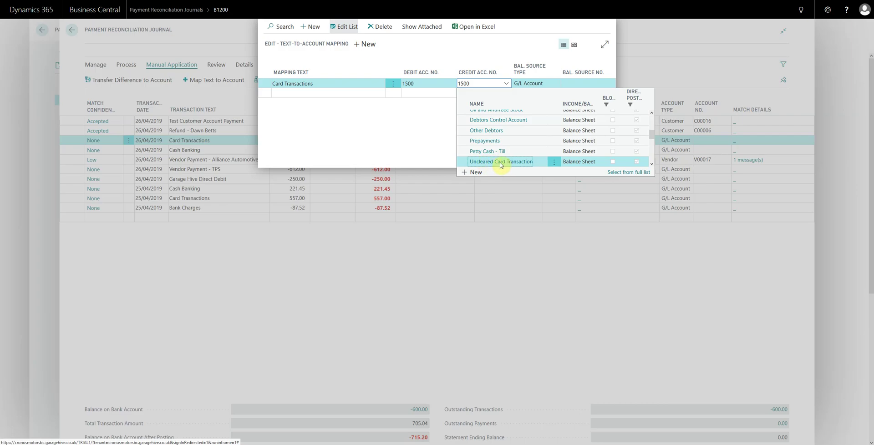
pyautogui.click(500, 162)
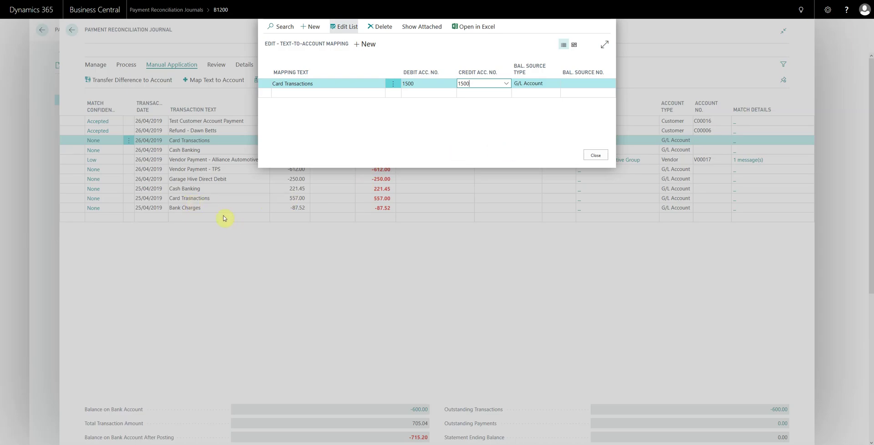
pyautogui.click(595, 155)
# Correct the misspelled transaction text of the 25/04/2019 card line to "Card Transactions".
pyautogui.click(214, 199)
pyautogui.write('Card Tra')
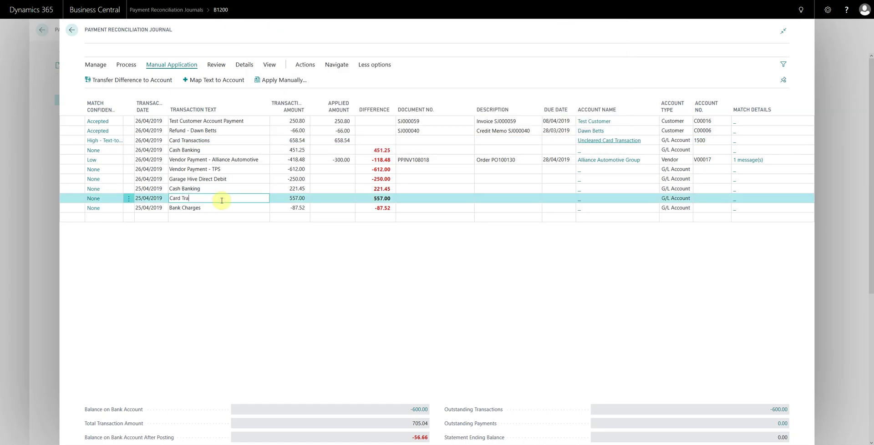
pyautogui.write('nsactions')
pyautogui.tripleClick(222, 200)
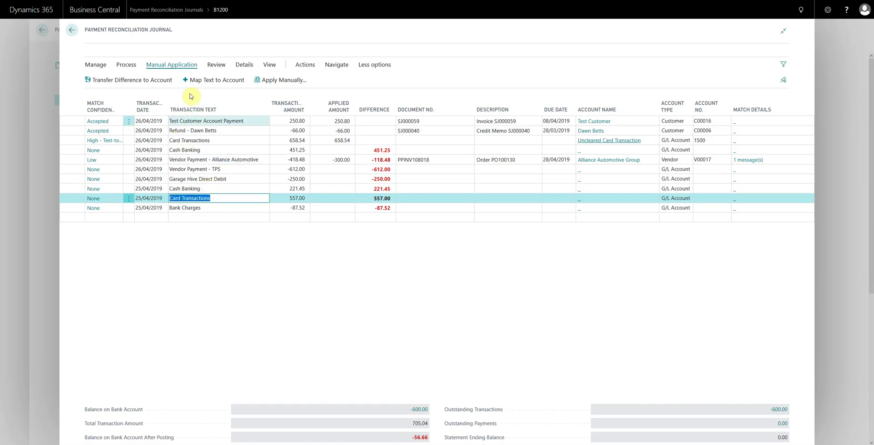
# Reapply the Card Transactions text mapping to the journal and check the card lines of 26/04/2019 and 25/04/2019.
pyautogui.click(213, 140)
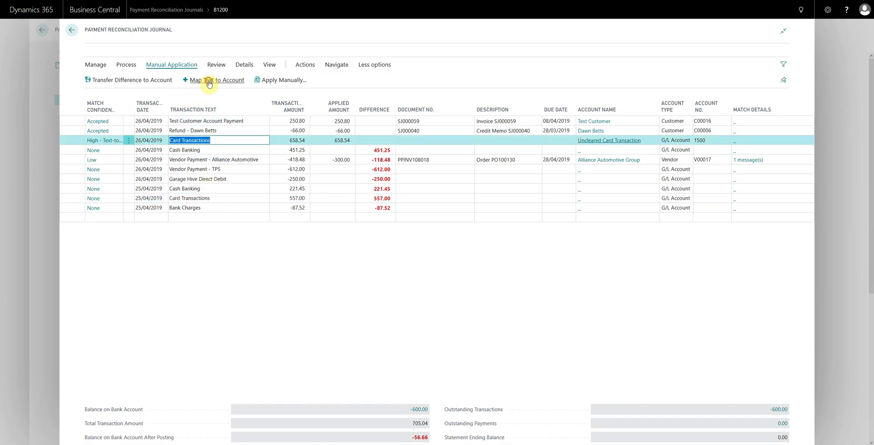
pyautogui.click(209, 81)
pyautogui.click(597, 156)
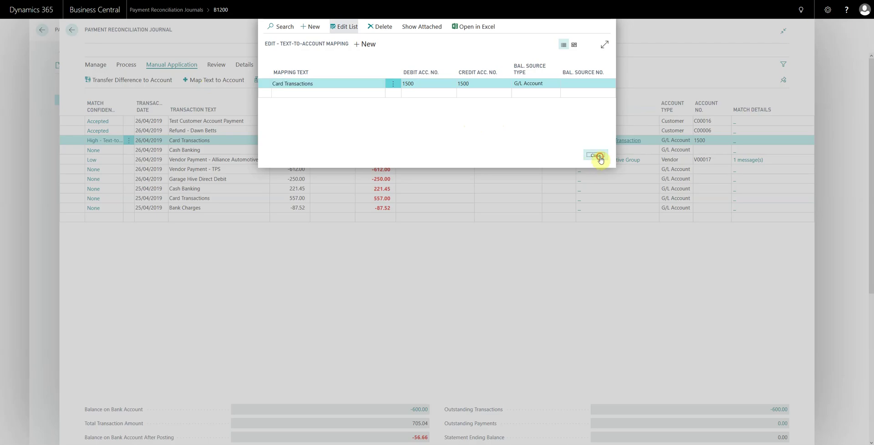
pyautogui.click(232, 139)
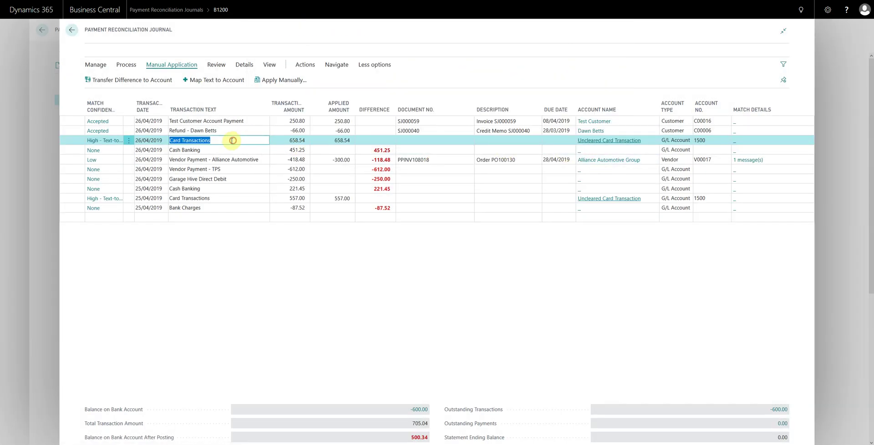
pyautogui.click(231, 141)
pyautogui.moveTo(230, 141); pyautogui.dragTo(142, 141)
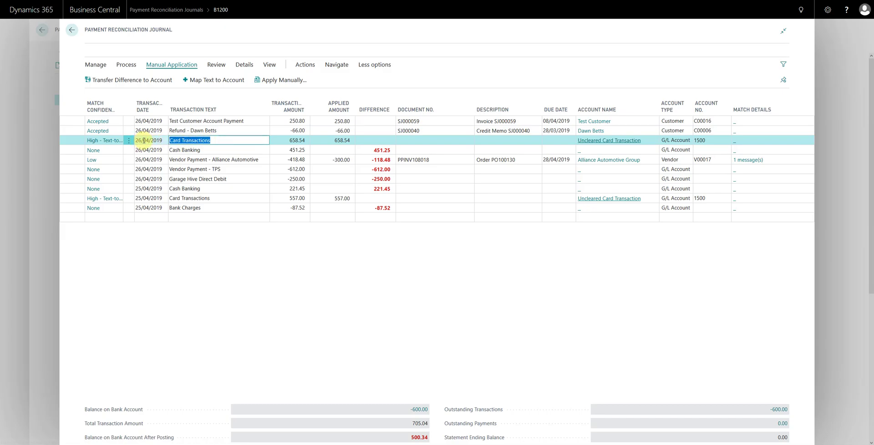
pyautogui.click(217, 198)
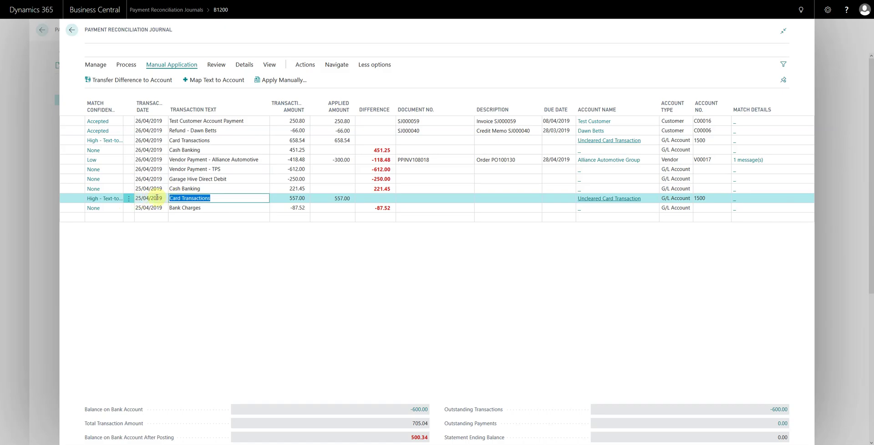
# Start a text-to-account mapping for the 26/04/2019 Cash Banking line with Petty Cash - Till (1300) as the debit account.
pyautogui.click(214, 147)
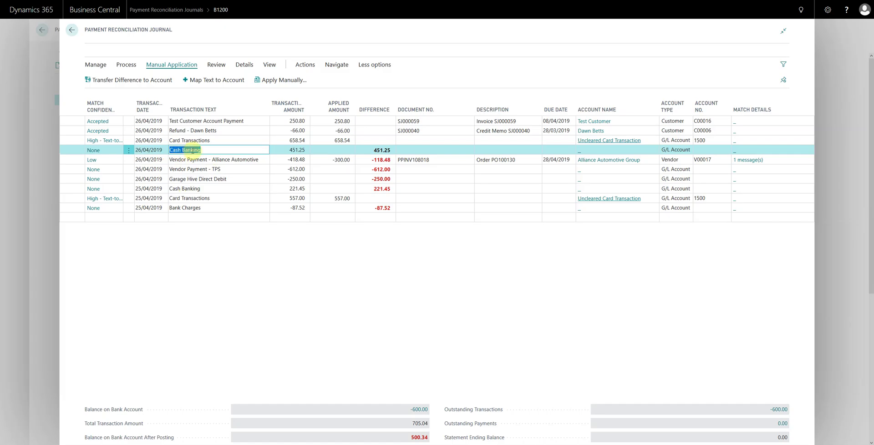
pyautogui.click(145, 150)
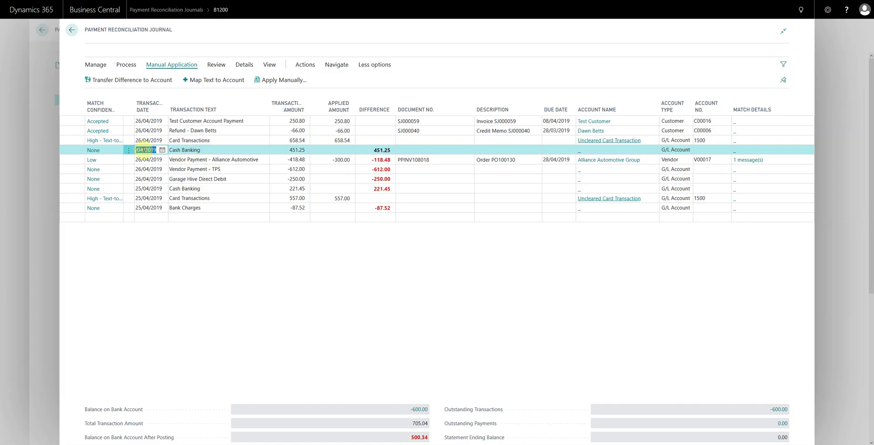
pyautogui.click(147, 187)
pyautogui.click(195, 149)
pyautogui.click(212, 81)
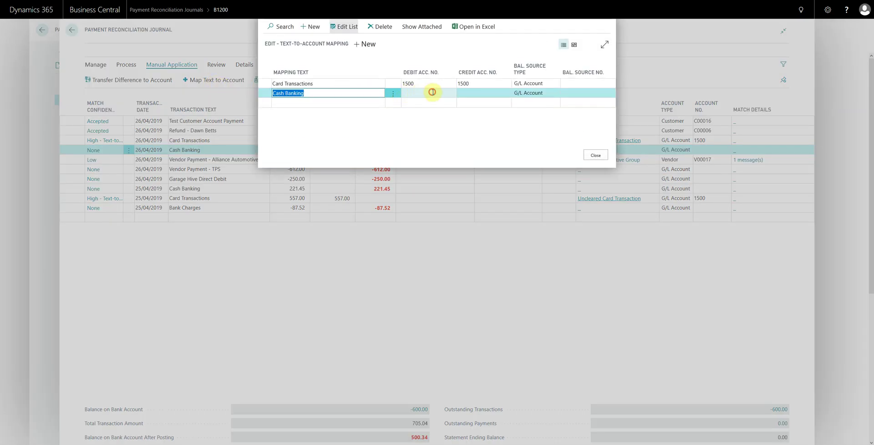
pyautogui.click(432, 92)
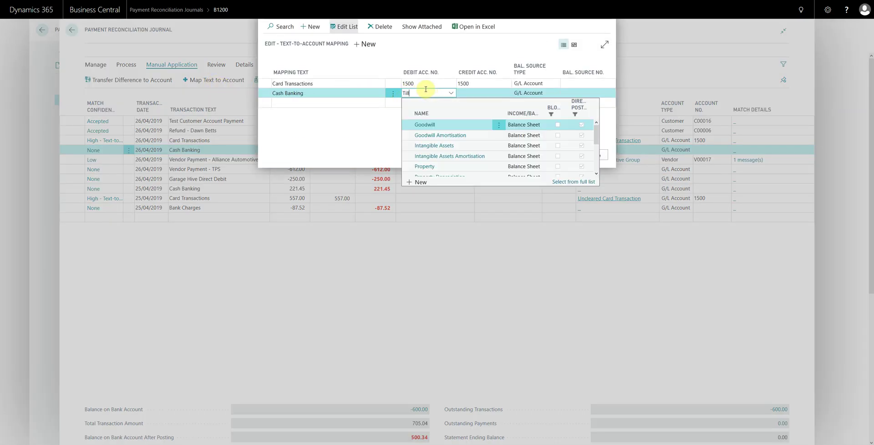
pyautogui.click(420, 124)
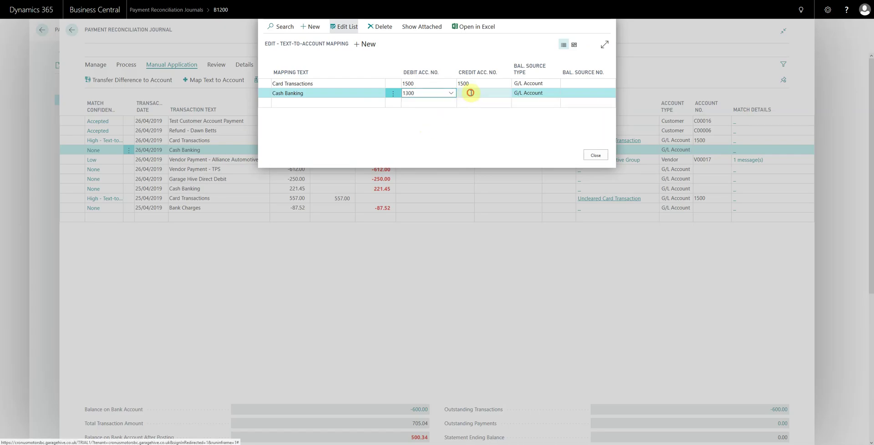
# Set the Cash Banking mapping's credit account to 1300, then close the mapping list to apply it to the journal.
pyautogui.click(470, 92)
pyautogui.write('1300')
pyautogui.click(433, 93)
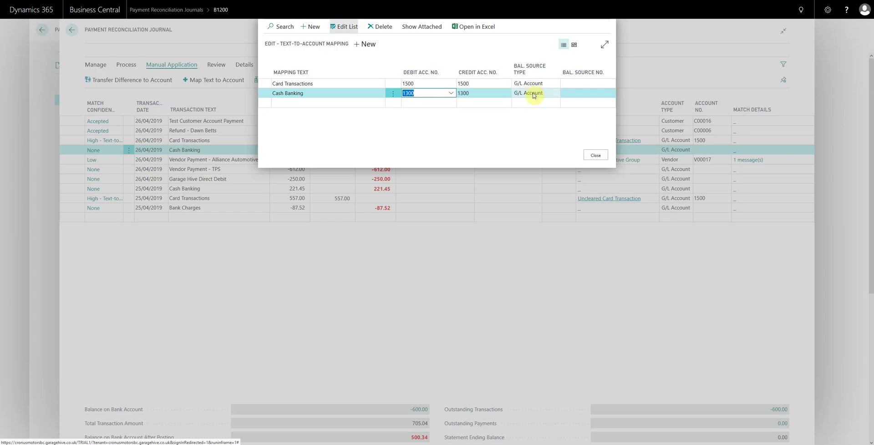
pyautogui.click(470, 94)
pyautogui.click(431, 93)
pyautogui.click(464, 93)
pyautogui.click(428, 93)
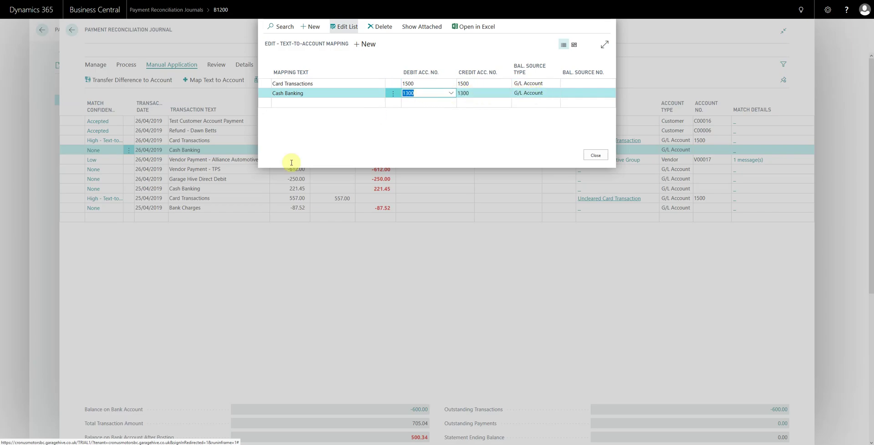
pyautogui.click(594, 156)
pyautogui.click(217, 150)
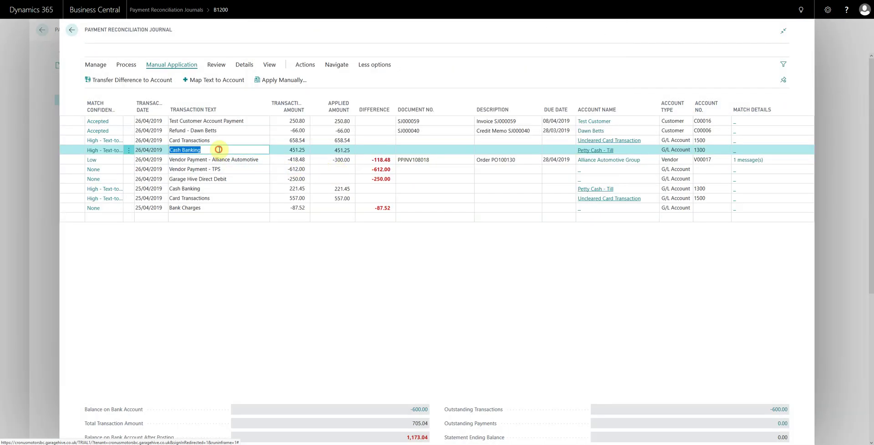
# Accept the applications of the 26/04/2019 Card Transactions and Cash Banking lines.
pyautogui.click(207, 188)
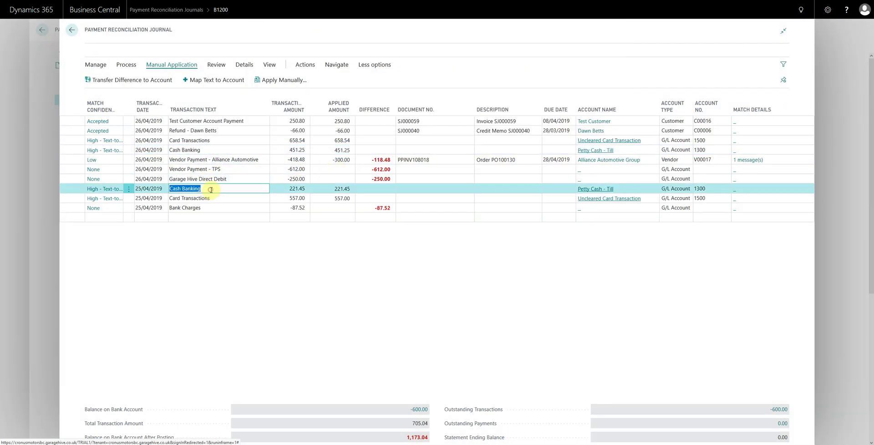
pyautogui.click(215, 141)
pyautogui.click(216, 65)
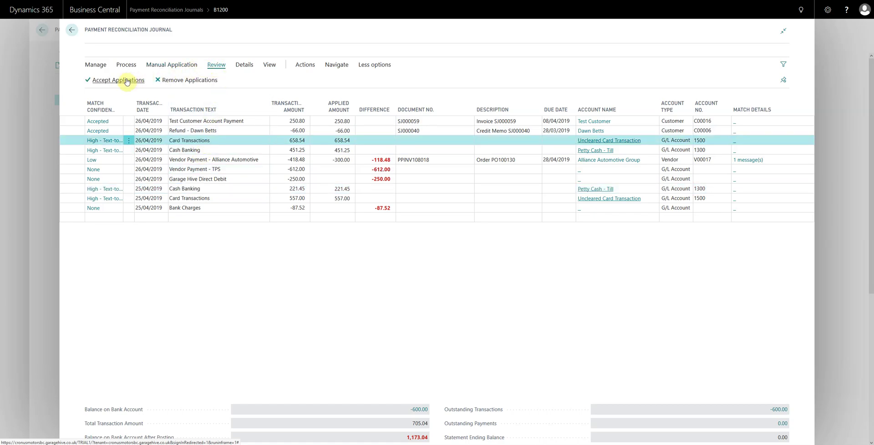
pyautogui.click(117, 80)
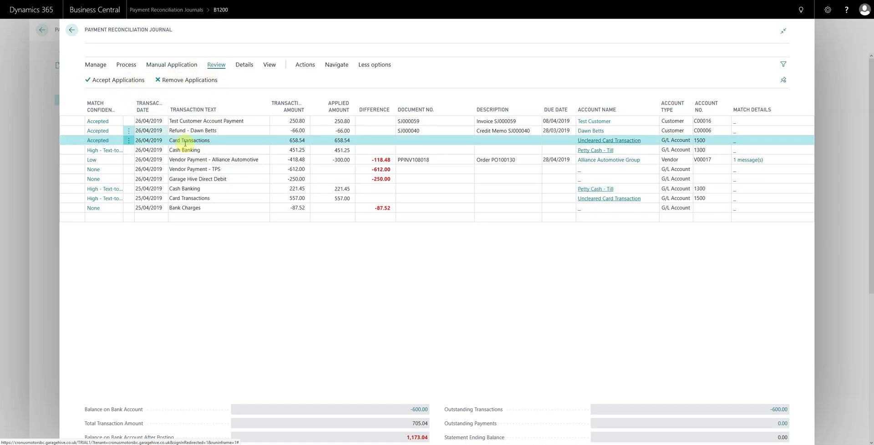
pyautogui.click(202, 150)
pyautogui.click(115, 80)
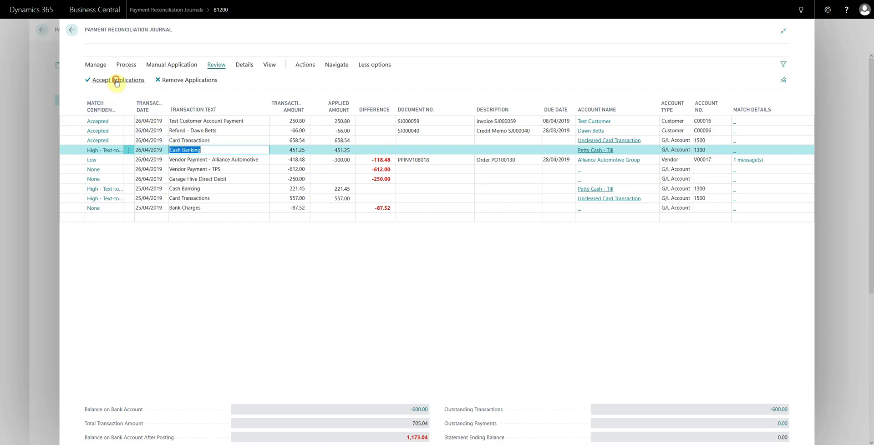
# Accept the applications of the 25/04/2019 Cash Banking and Card Transactions lines.
pyautogui.click(184, 189)
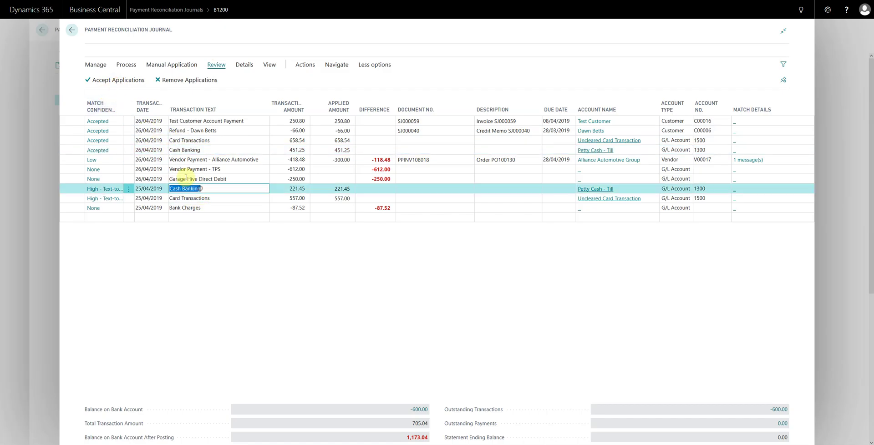
pyautogui.click(115, 80)
pyautogui.click(201, 199)
pyautogui.click(120, 80)
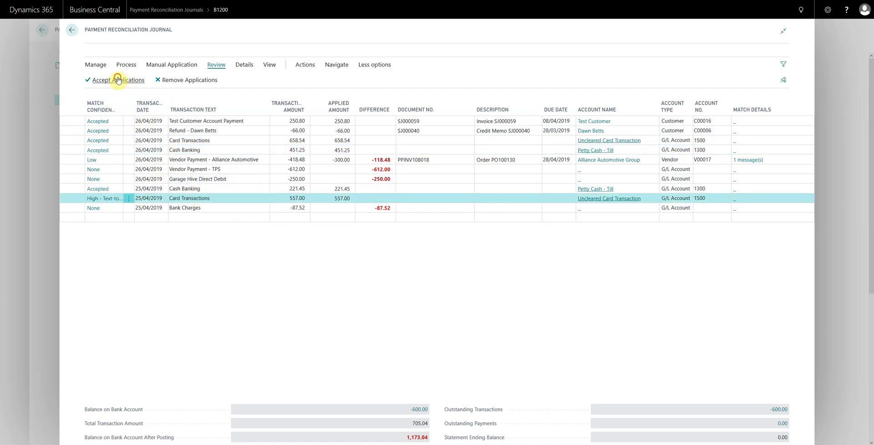
# Sort the journal by match confidence in ascending order and set the account type of the Vendor Payment - TPS line to Vendor.
pyautogui.click(100, 110)
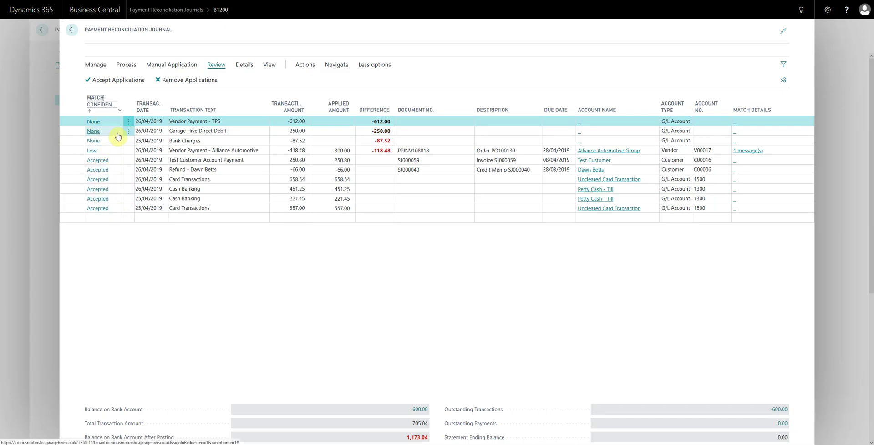
pyautogui.click(242, 125)
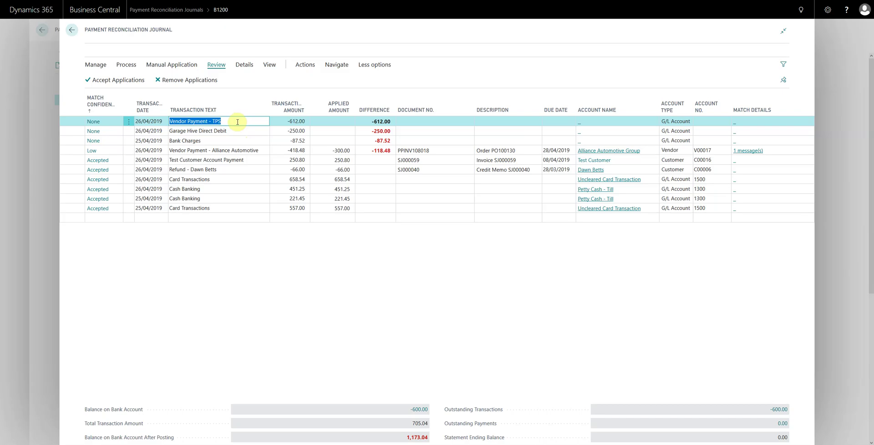
pyautogui.click(288, 121)
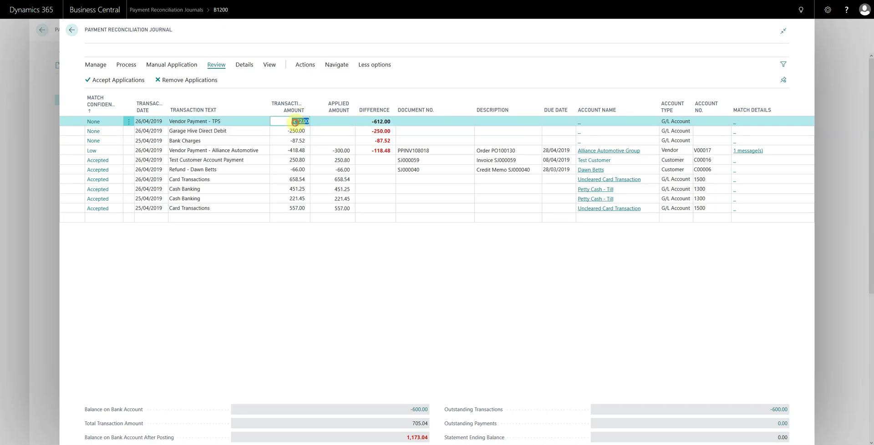
pyautogui.click(249, 121)
pyautogui.click(291, 121)
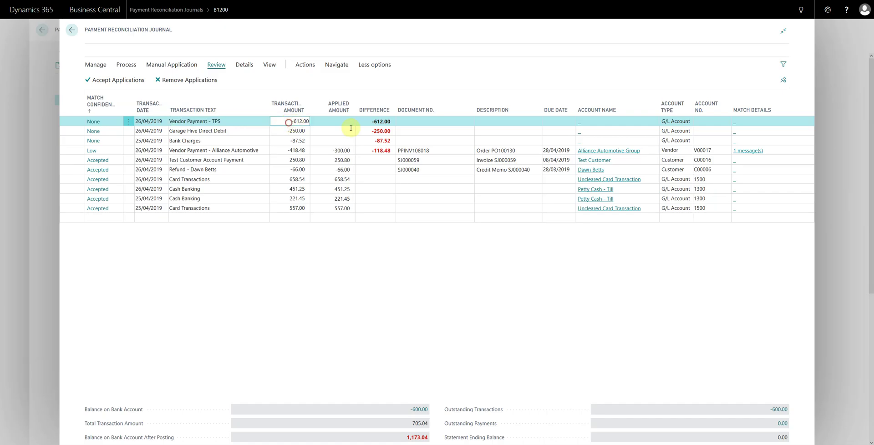
pyautogui.click(669, 121)
pyautogui.click(670, 147)
# Assign vendor TPS as the account of the Vendor Payment - TPS line, using its vendor number from the lookup.
pyautogui.click(707, 121)
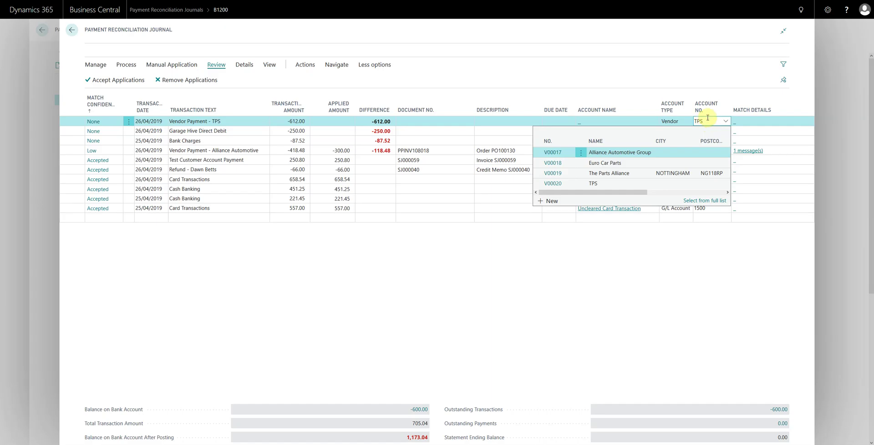
pyautogui.press('Tab')
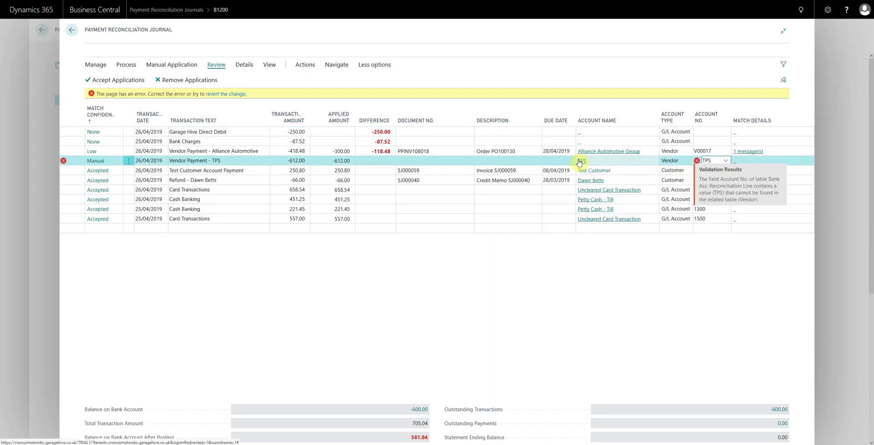
pyautogui.click(725, 161)
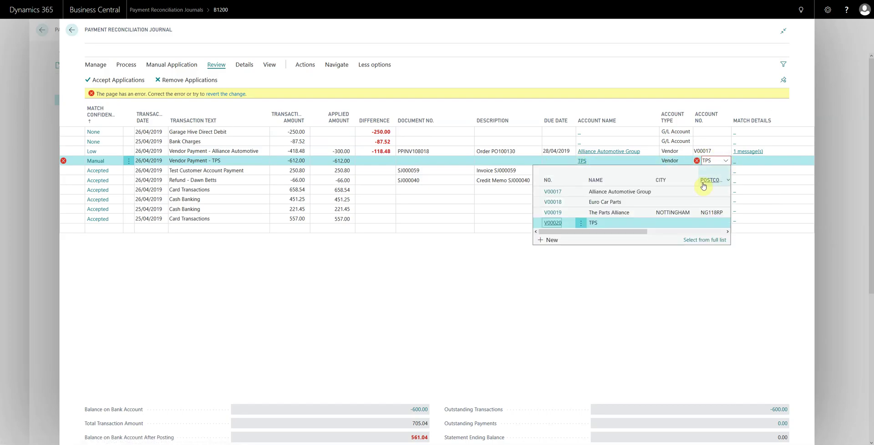
pyautogui.click(592, 223)
pyautogui.click(726, 163)
pyautogui.click(553, 223)
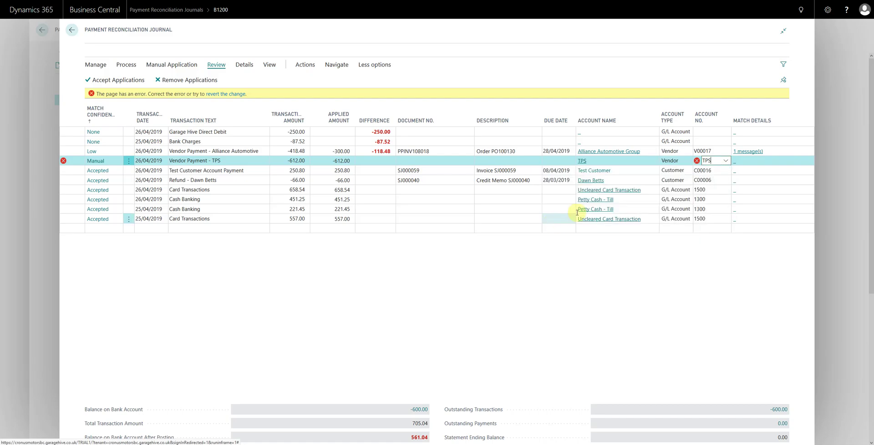
pyautogui.click(711, 162)
pyautogui.click(712, 150)
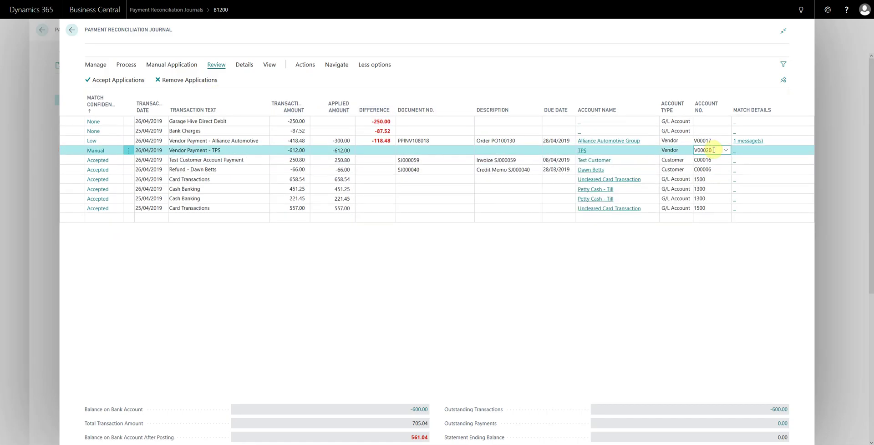
pyautogui.doubleClick(705, 150)
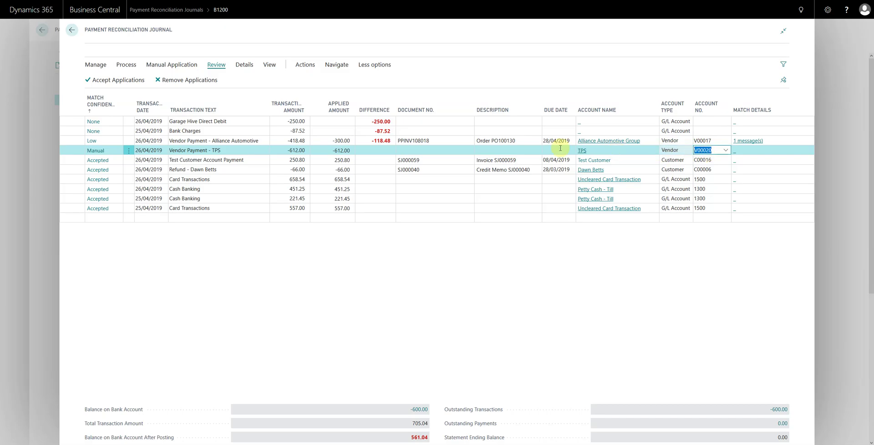
# Open the manual application of the Vendor Payment - TPS line and unapply the -612.00 entry that has no document.
pyautogui.click(161, 69)
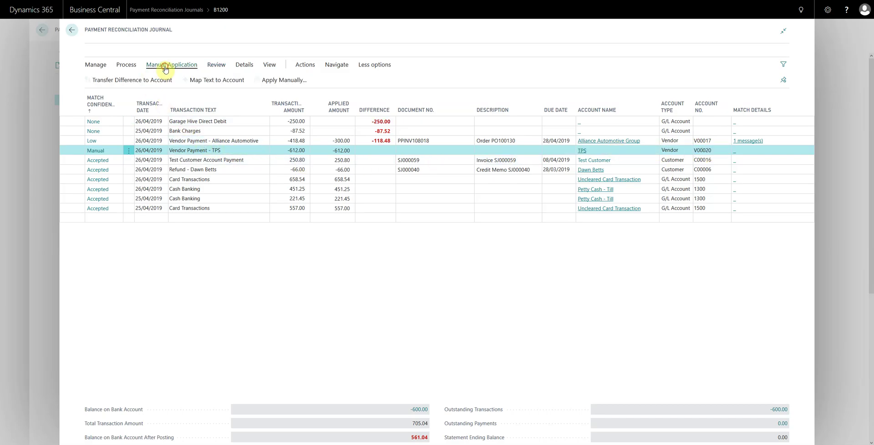
pyautogui.click(284, 82)
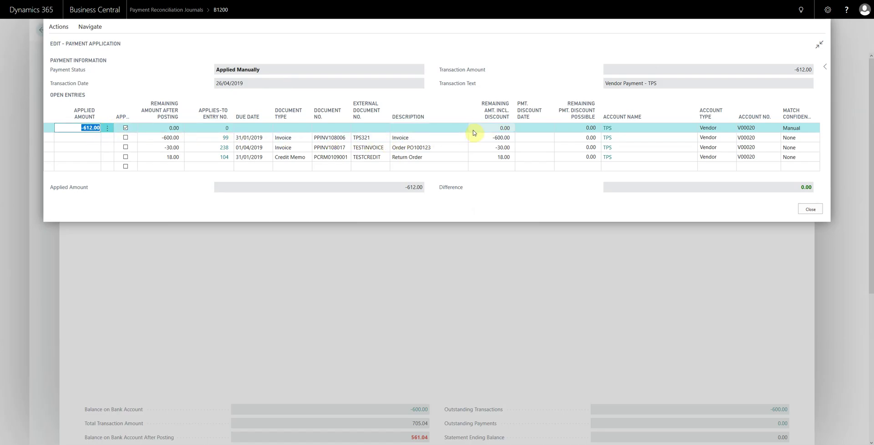
pyautogui.click(126, 128)
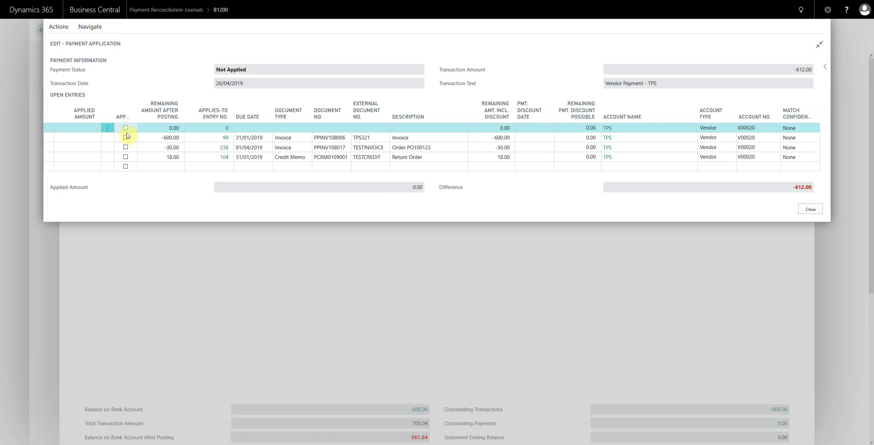
# Apply the TPS payment to credit memo PCRM0109001 and invoices PPINV108017 and PPINV108006, check the difference and close the application.
pyautogui.click(287, 148)
pyautogui.click(290, 159)
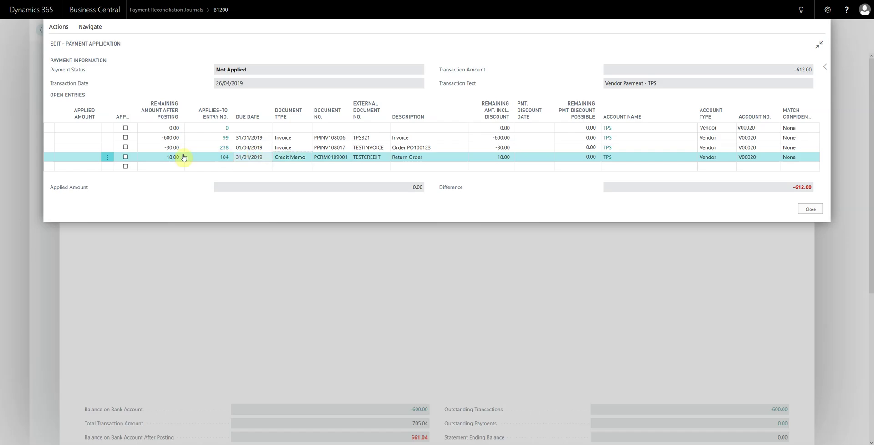
pyautogui.click(125, 157)
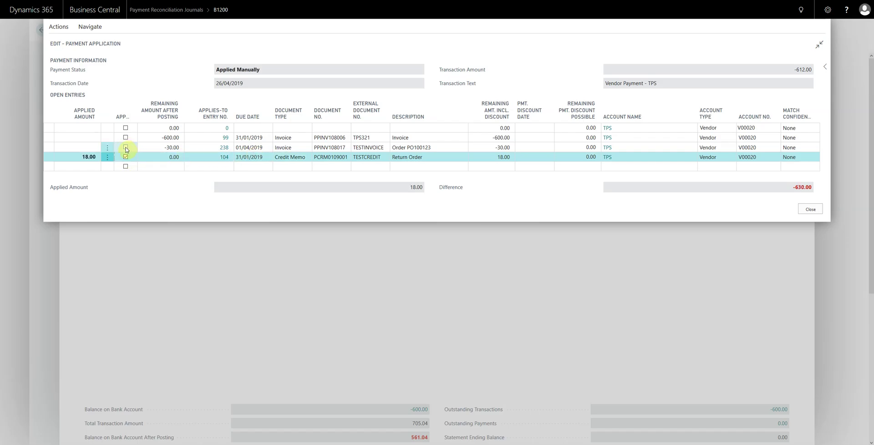
pyautogui.click(126, 148)
pyautogui.click(126, 138)
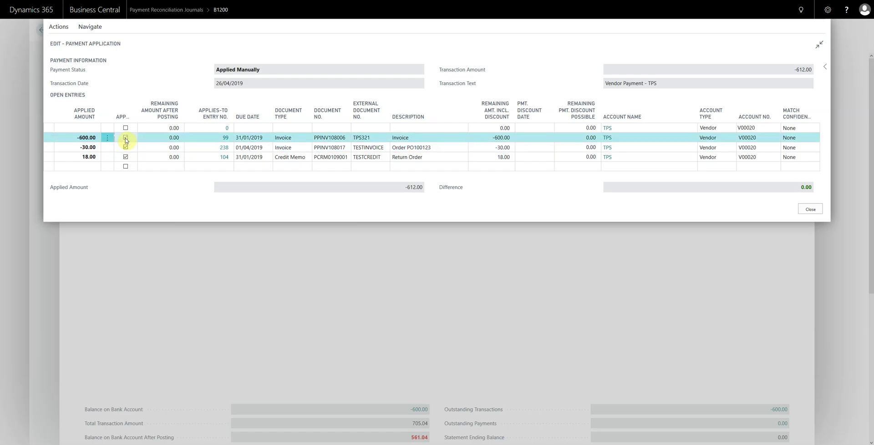
pyautogui.click(803, 187)
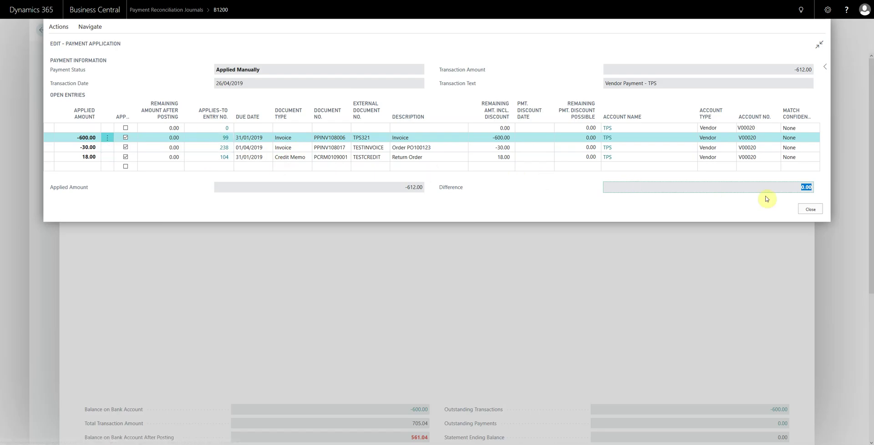
pyautogui.click(810, 209)
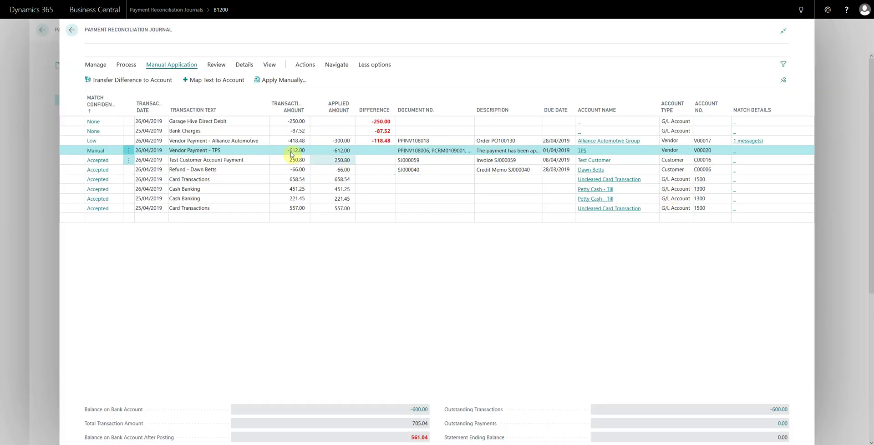
# Accept the manual application of the Vendor Payment - TPS line.
pyautogui.click(254, 150)
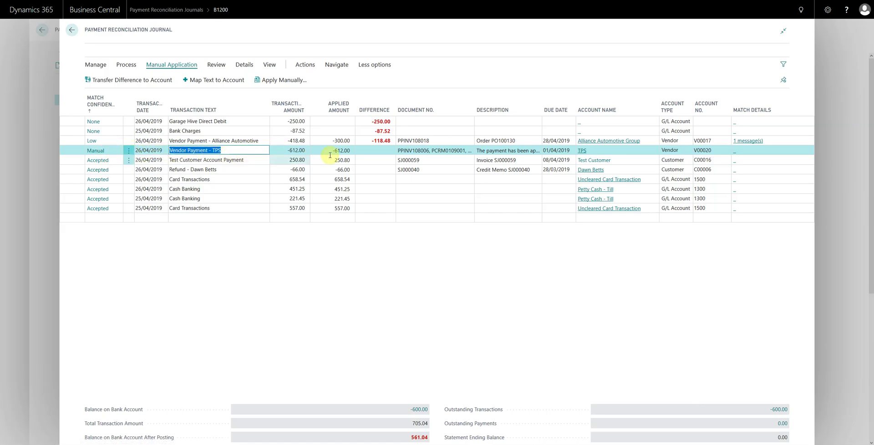
pyautogui.click(216, 64)
pyautogui.click(119, 80)
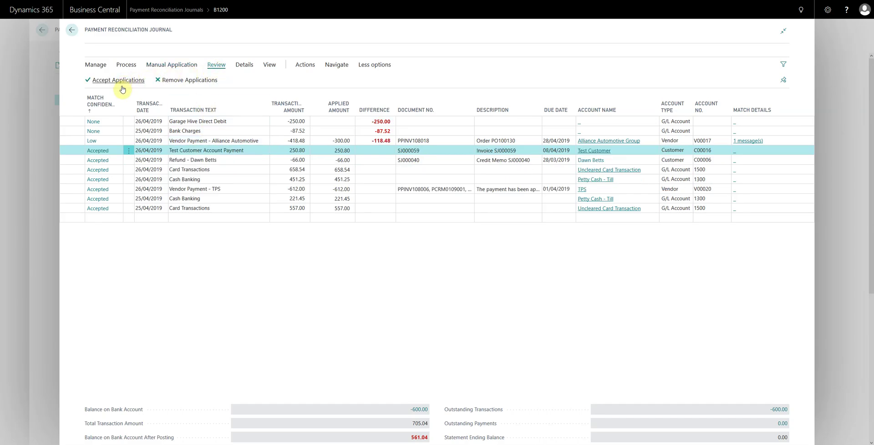
# Manually apply the Vendor Payment - Alliance Automotive line to the open invoices of -36.00, -34.68, -24.00, -21.30 and -2.50 as well.
pyautogui.click(223, 141)
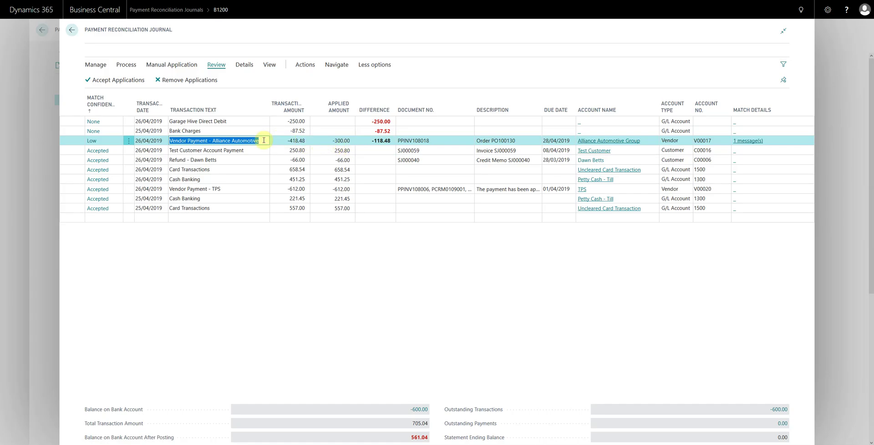
pyautogui.click(166, 66)
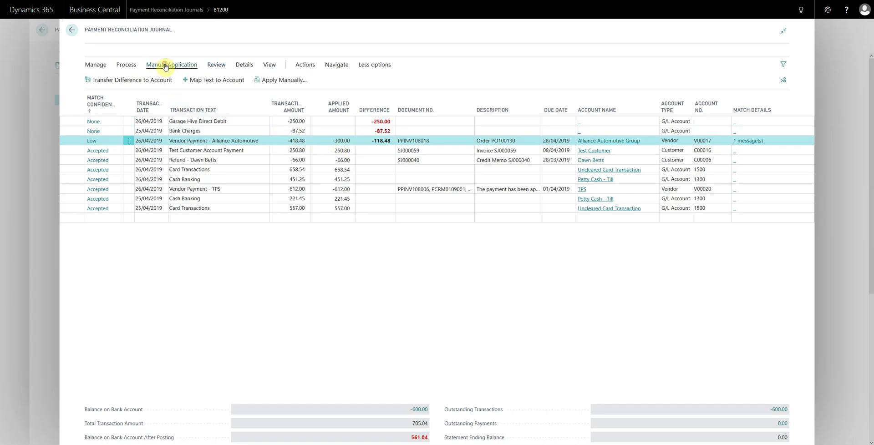
pyautogui.click(289, 82)
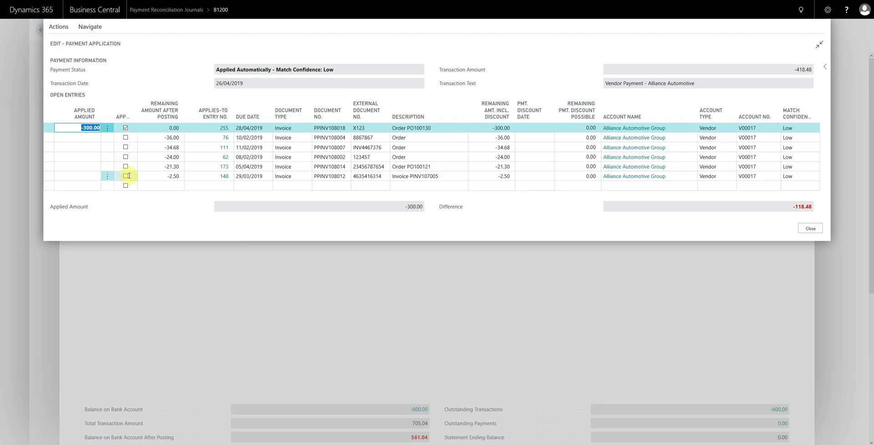
pyautogui.click(126, 138)
pyautogui.click(126, 147)
pyautogui.click(126, 157)
pyautogui.click(126, 167)
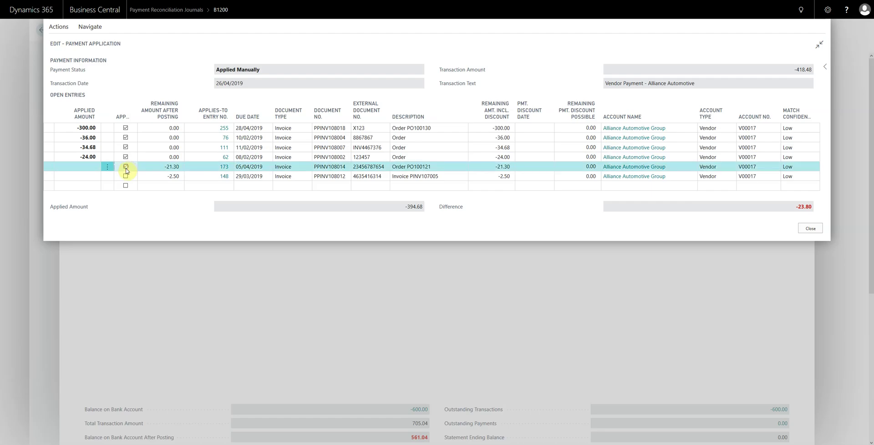
pyautogui.click(126, 177)
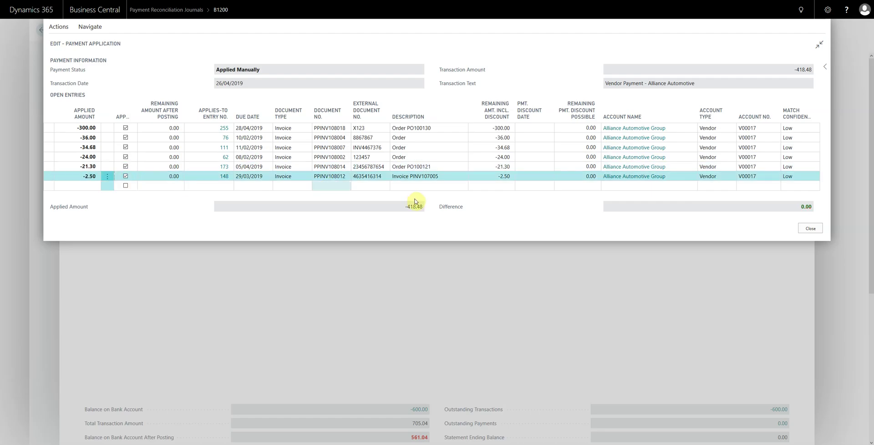
# Check the difference, close the payment application and accept it for the Vendor Payment - Alliance Automotive line.
pyautogui.click(800, 209)
pyautogui.moveTo(800, 210); pyautogui.dragTo(811, 209)
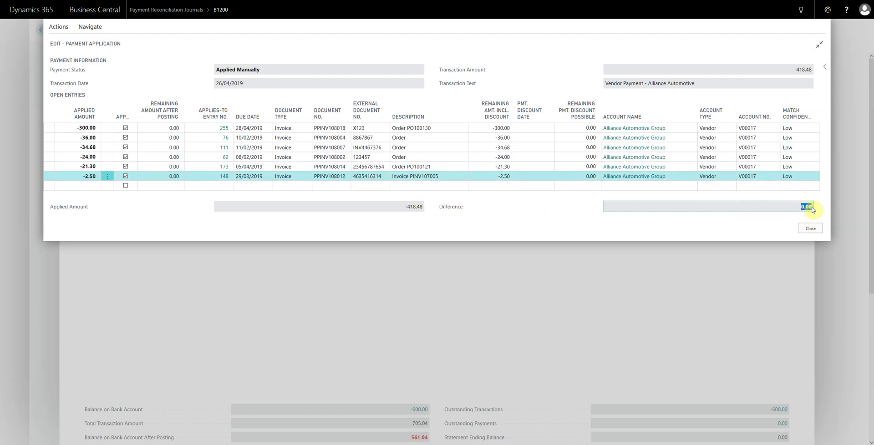
pyautogui.click(808, 209)
pyautogui.click(809, 229)
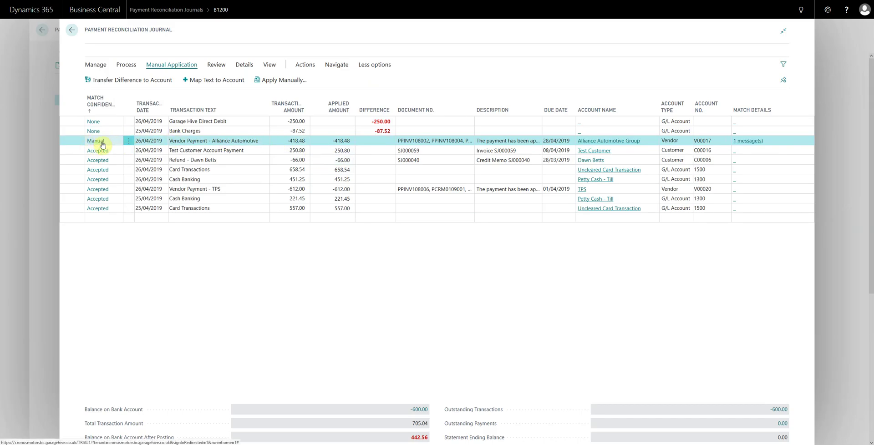
pyautogui.click(216, 65)
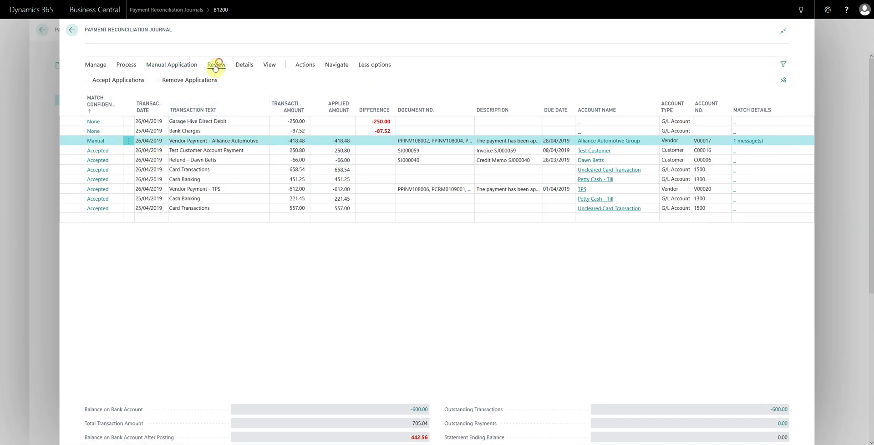
pyautogui.click(130, 82)
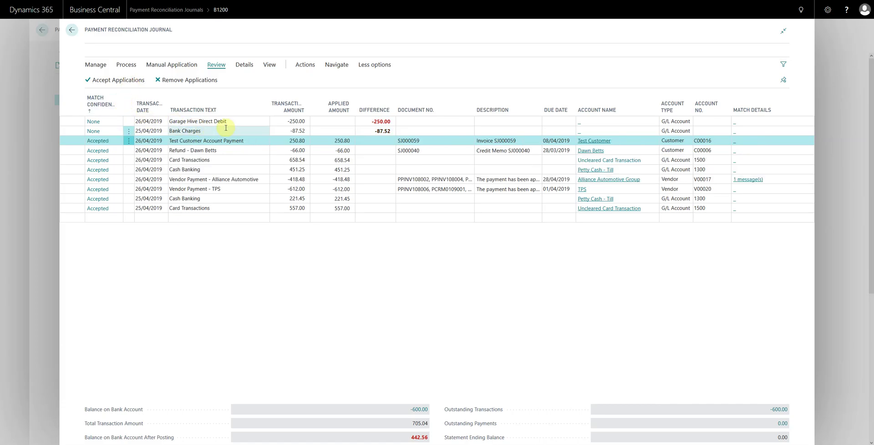
# Check the open entries for a document matching the Bank Charges line, without applying any of them.
pyautogui.click(182, 66)
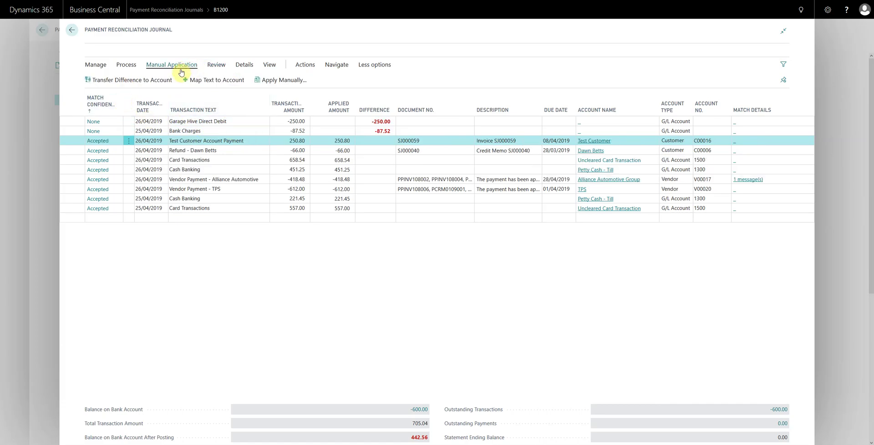
pyautogui.click(214, 121)
pyautogui.click(210, 132)
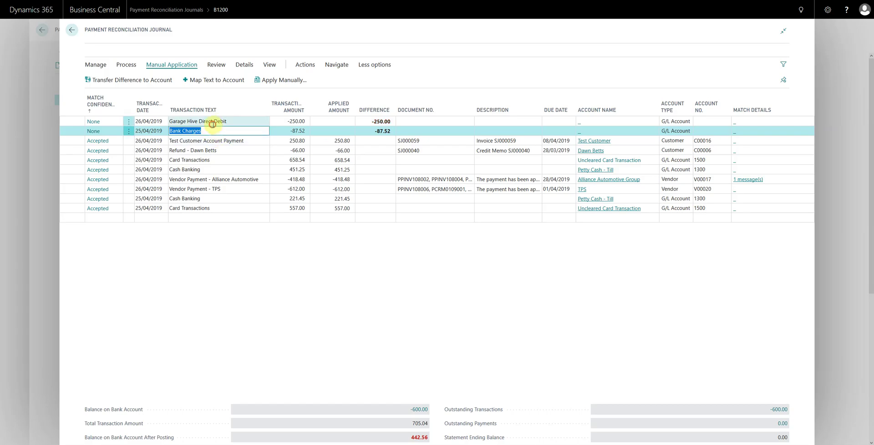
pyautogui.click(220, 123)
pyautogui.click(222, 130)
pyautogui.click(213, 130)
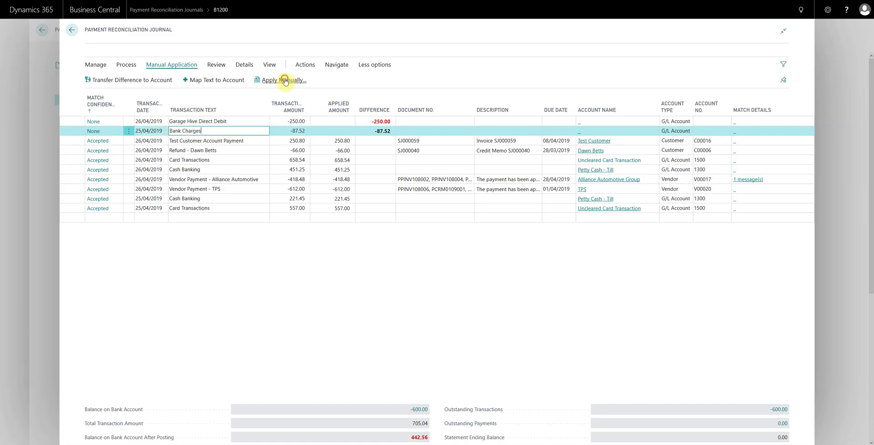
pyautogui.hotkey('shift', 'F11')
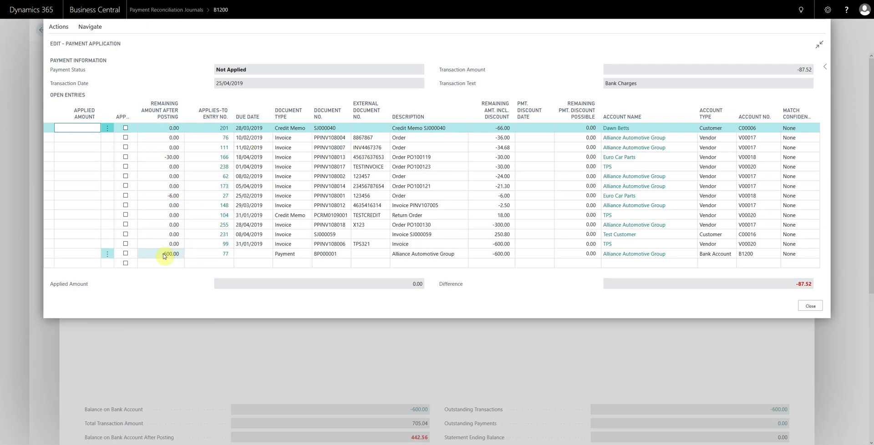
pyautogui.click(811, 306)
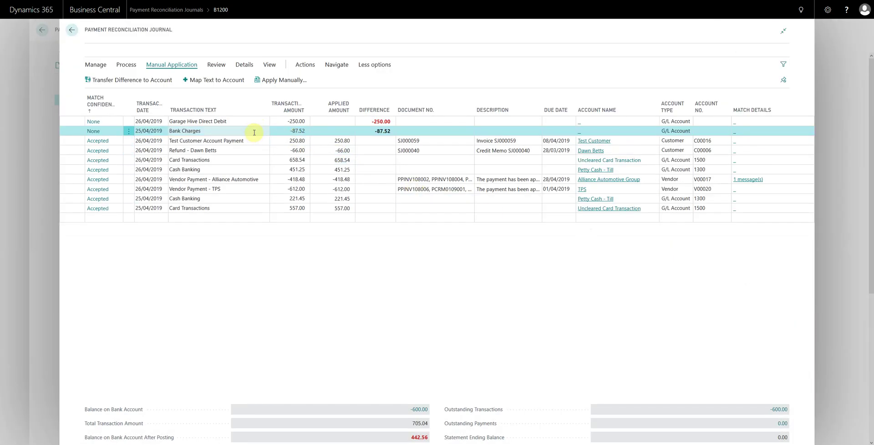
# Transfer the difference of the Bank Charges line to G/L Account 7900.
pyautogui.click(139, 82)
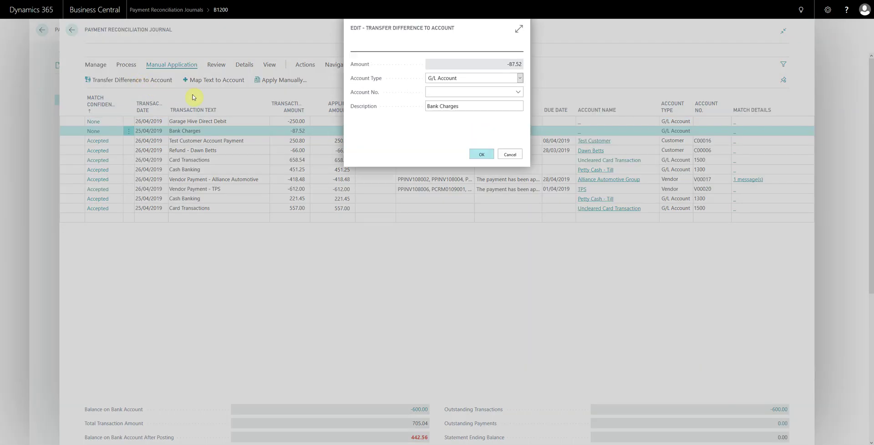
pyautogui.click(456, 80)
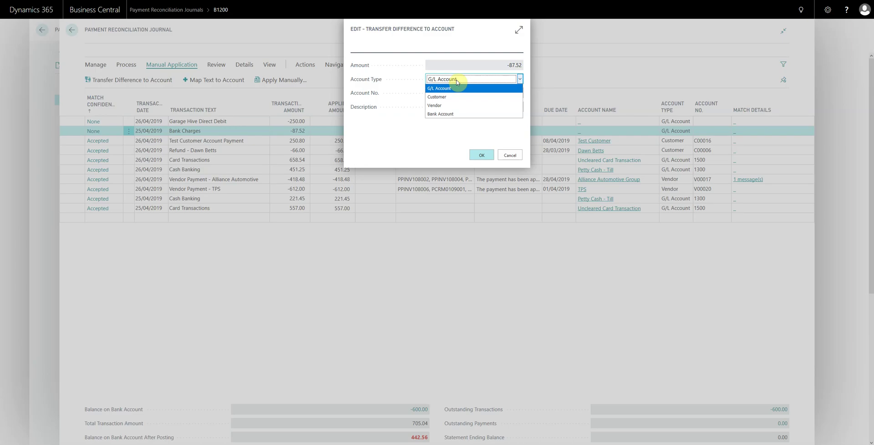
pyautogui.click(446, 89)
pyautogui.click(447, 93)
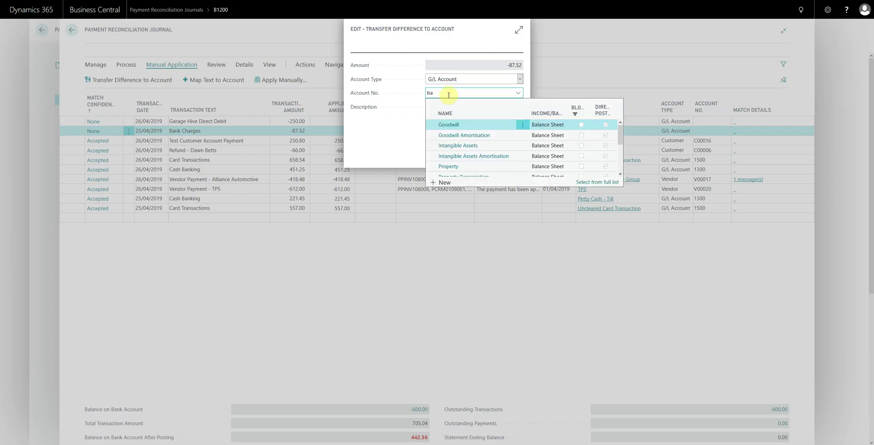
pyautogui.click(453, 136)
pyautogui.click(481, 156)
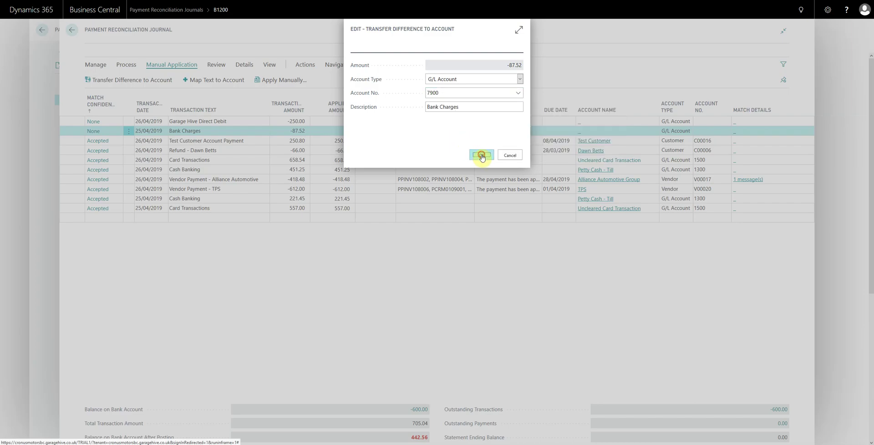
# Map the text Bank Charges to debit and credit account 7900, review the mapping entries and close the mapping list.
pyautogui.click(286, 130)
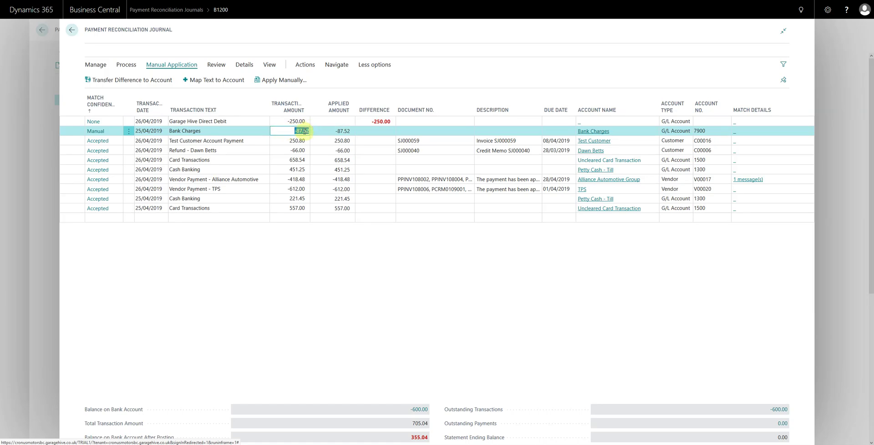
pyautogui.hotkey('shift', 'Tab')
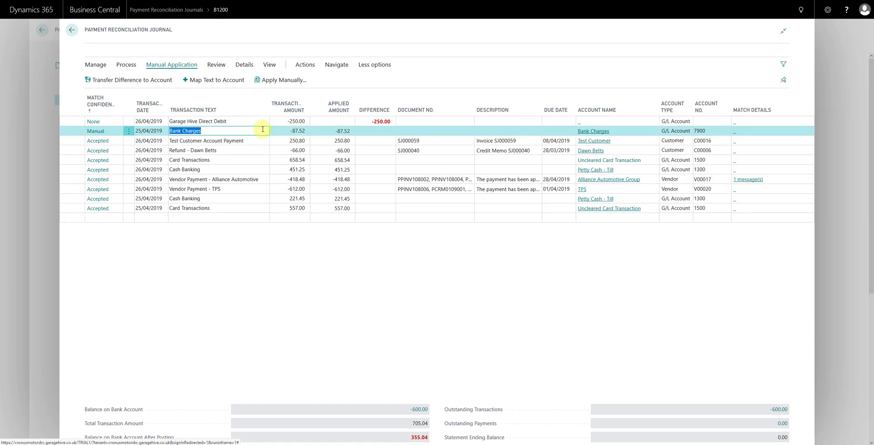
pyautogui.press('Tab')
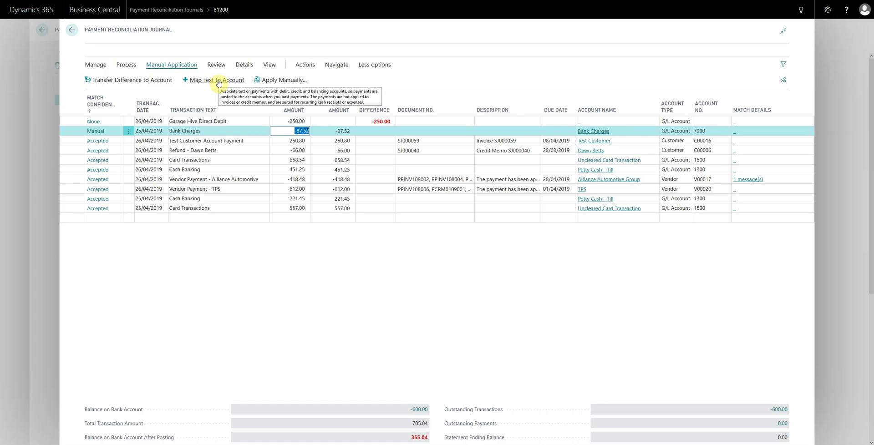
pyautogui.click(218, 82)
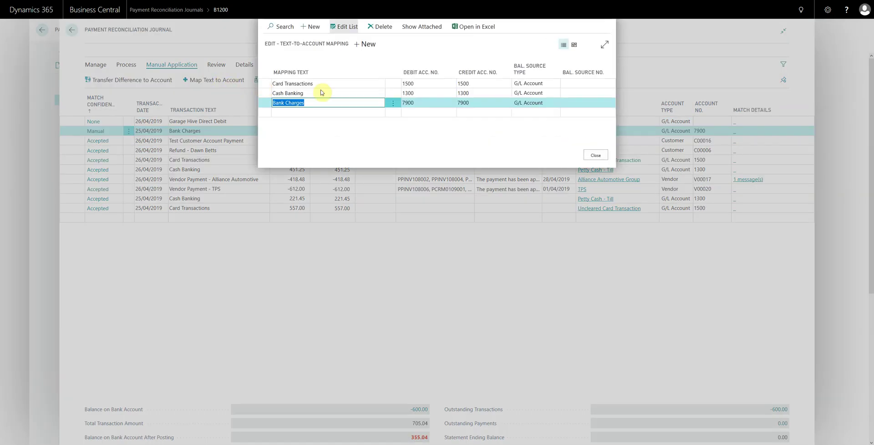
pyautogui.click(426, 102)
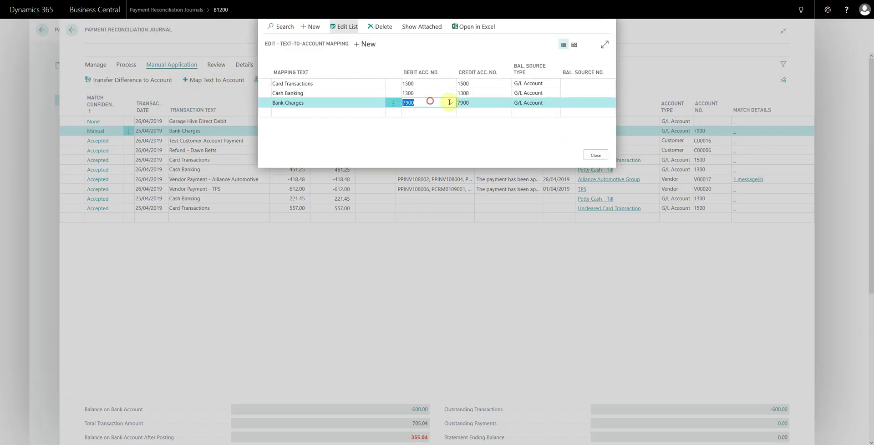
pyautogui.click(377, 103)
pyautogui.click(413, 102)
pyautogui.click(474, 102)
pyautogui.click(337, 103)
pyautogui.click(335, 93)
pyautogui.click(336, 80)
pyautogui.click(336, 92)
pyautogui.click(346, 102)
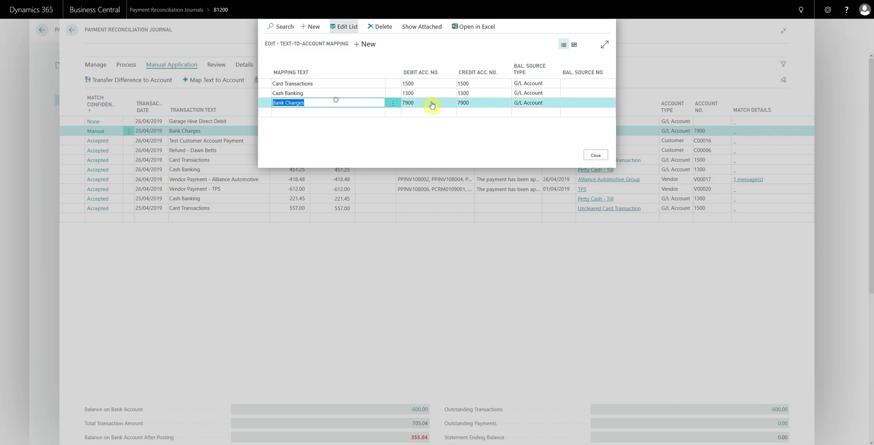
pyautogui.click(594, 155)
# Accept the application of the Bank Charges line.
pyautogui.click(232, 129)
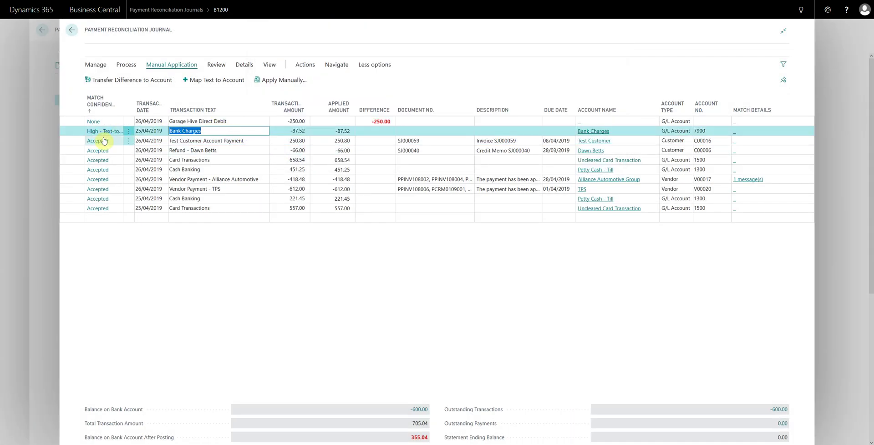
pyautogui.click(216, 64)
pyautogui.click(127, 81)
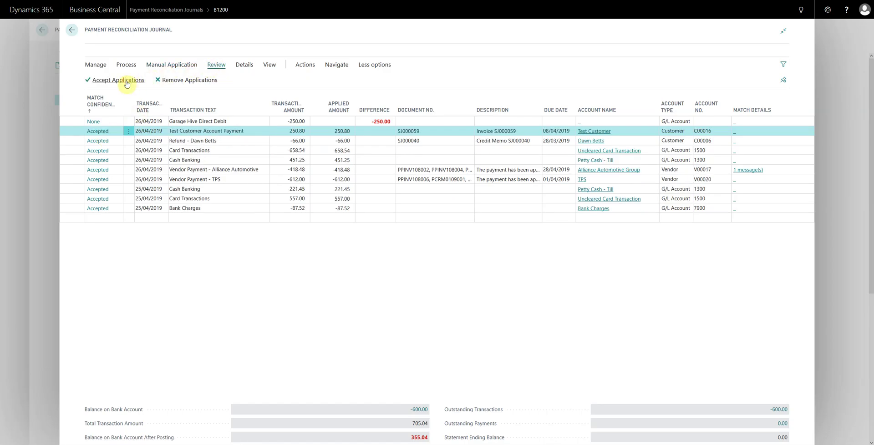
# Leave the reconciliation journal at the Garage Hive Direct Debit line and open the vendor list.
pyautogui.click(207, 121)
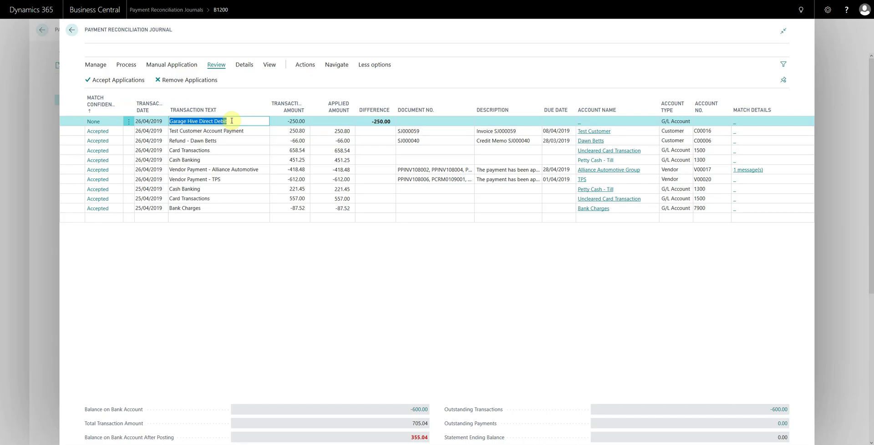
pyautogui.click(58, 247)
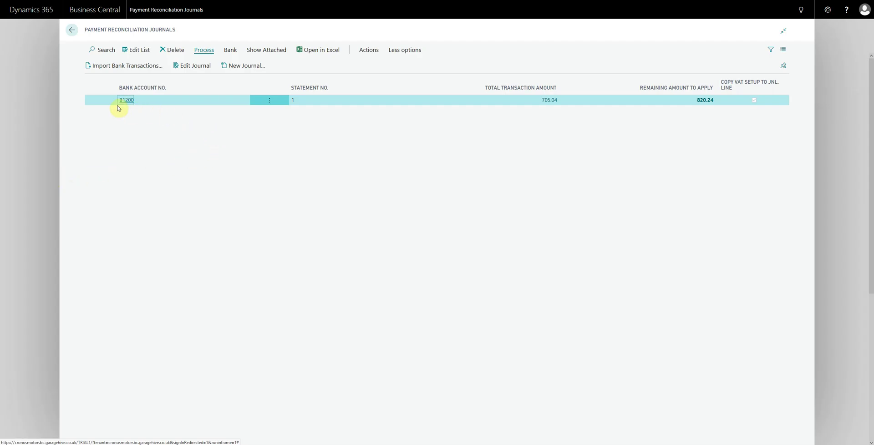
pyautogui.click(49, 117)
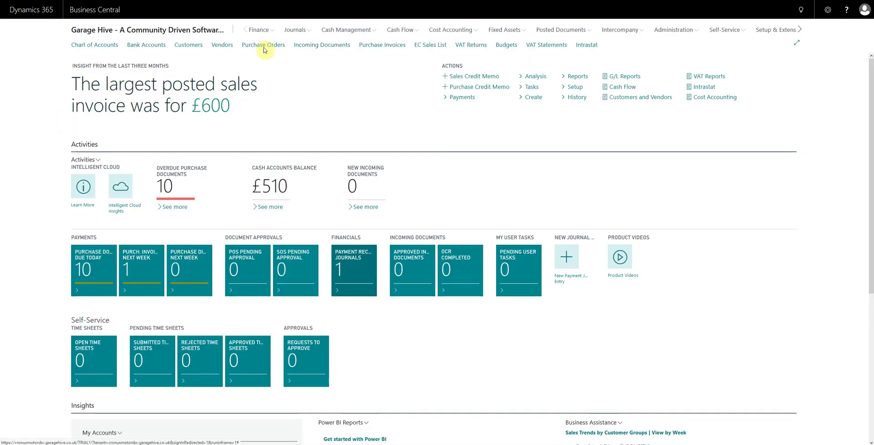
pyautogui.click(221, 45)
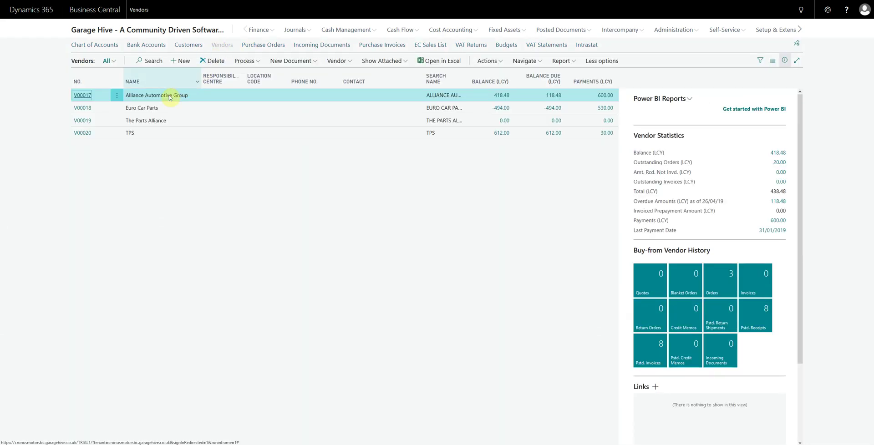
# Create a new vendor card named Garage Hive and return to the vendor list.
pyautogui.click(178, 63)
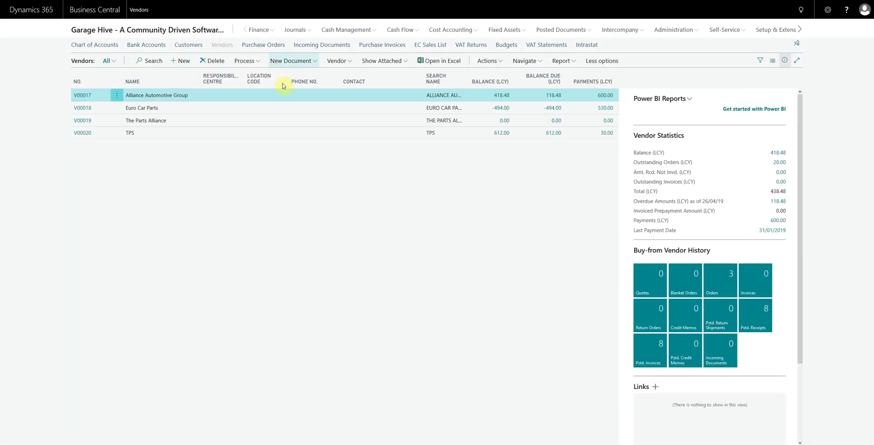
pyautogui.click(189, 119)
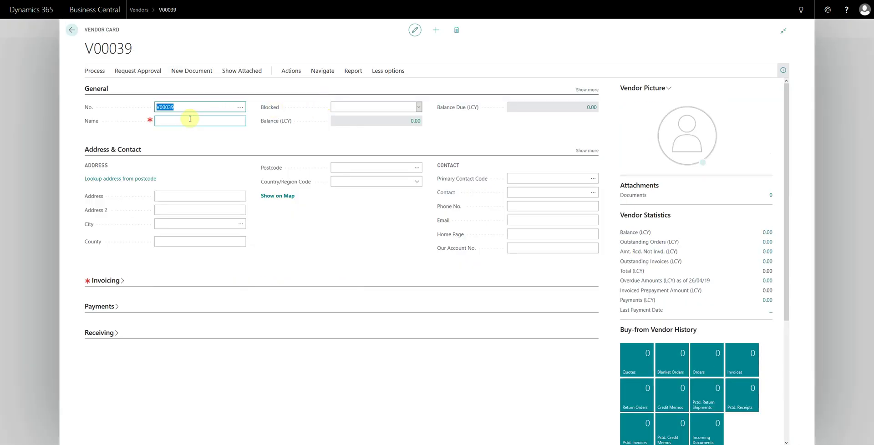
pyautogui.write('Garage Hive')
pyautogui.press('Tab')
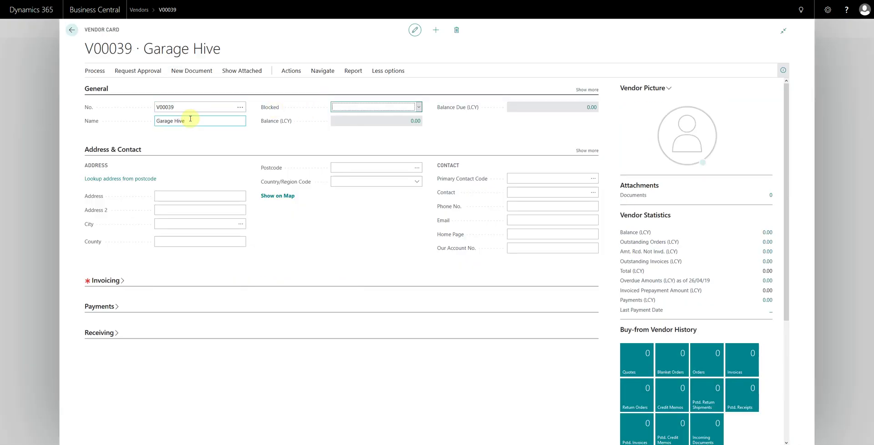
pyautogui.click(26, 204)
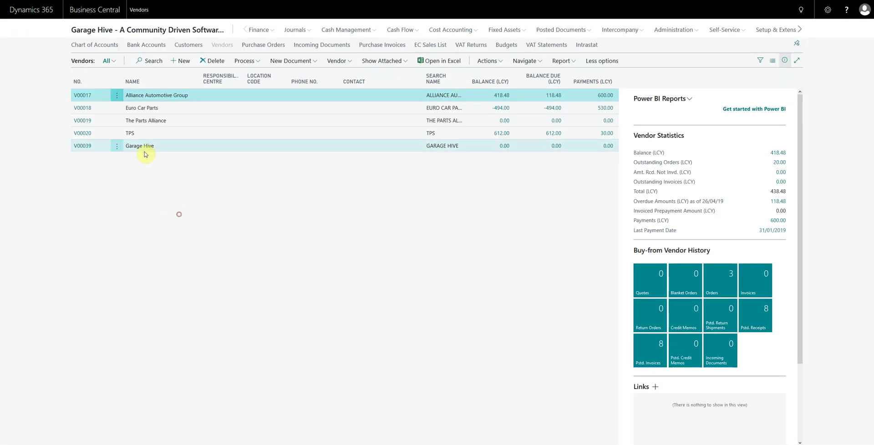
# Reopen the payment reconciliation journal for bank account B1200 and sort its lines by match confidence in ascending order.
pyautogui.click(163, 32)
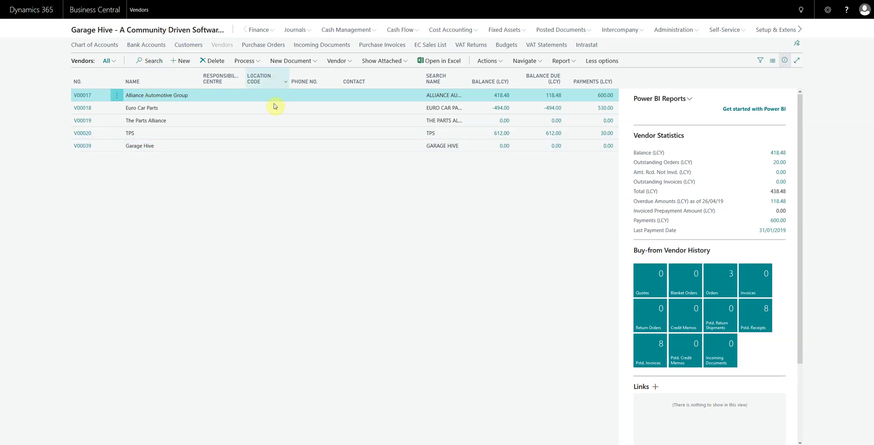
pyautogui.click(359, 269)
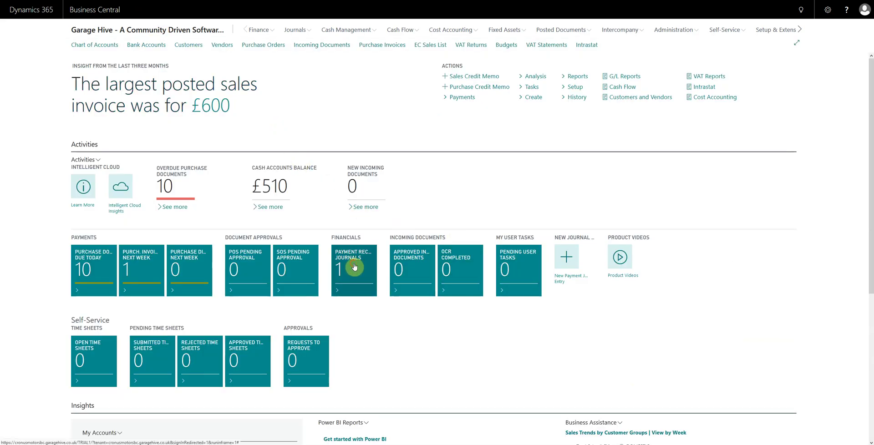
pyautogui.click(130, 99)
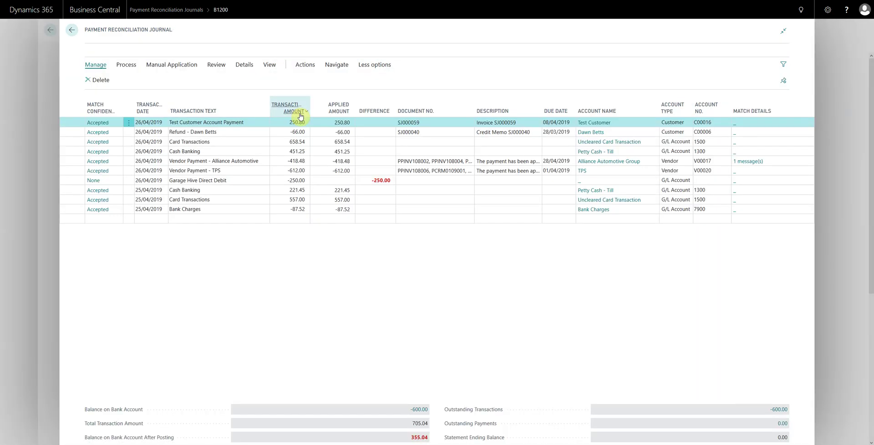
pyautogui.click(104, 109)
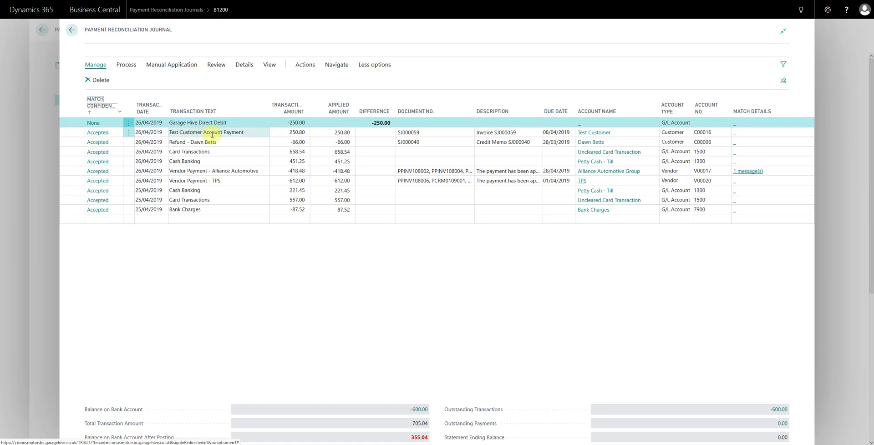
# Check the open entries for a document matching the Garage Hive Direct Debit line, without applying any of them.
pyautogui.click(191, 123)
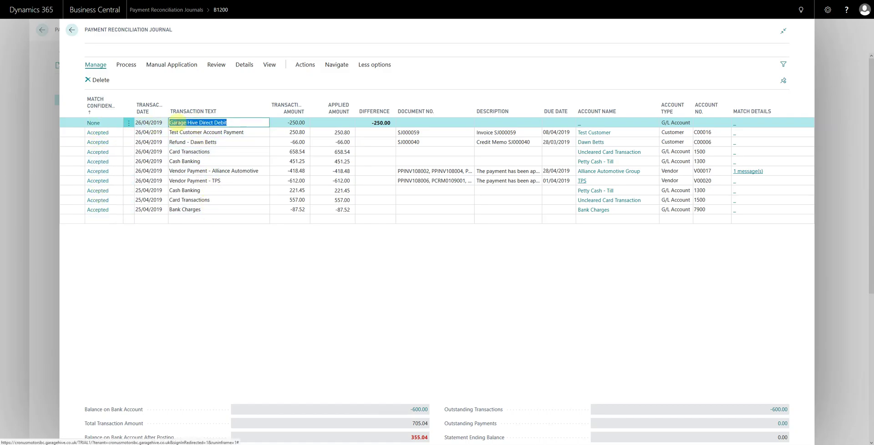
pyautogui.click(188, 67)
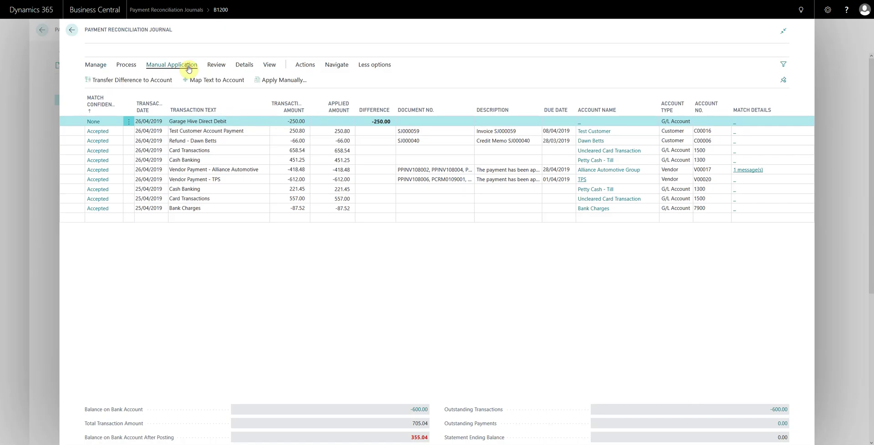
pyautogui.click(260, 80)
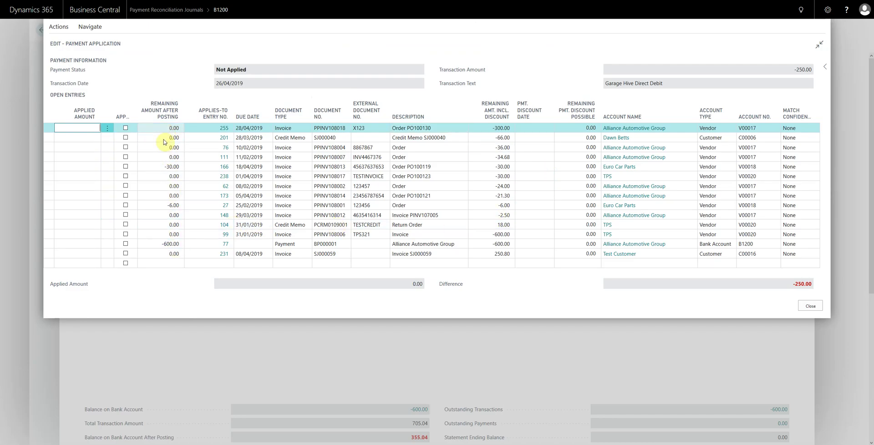
pyautogui.click(809, 306)
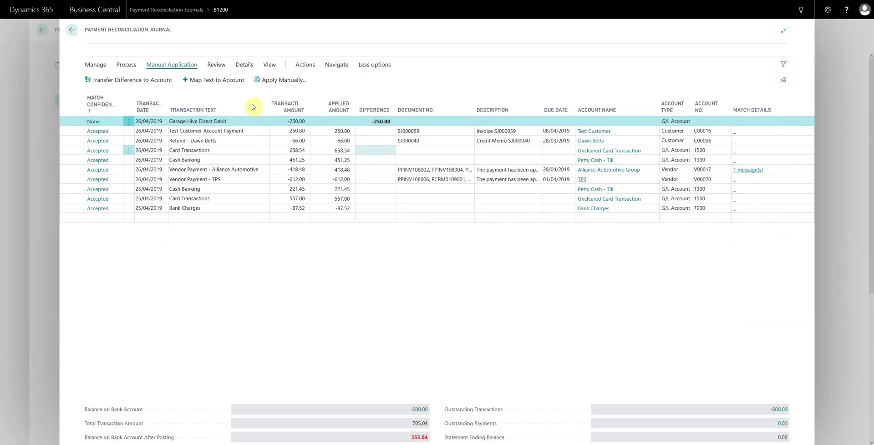
# Transfer the remaining difference on the Garage Hive Direct Debit line to vendor account V00039, Garage Hive.
pyautogui.click(132, 84)
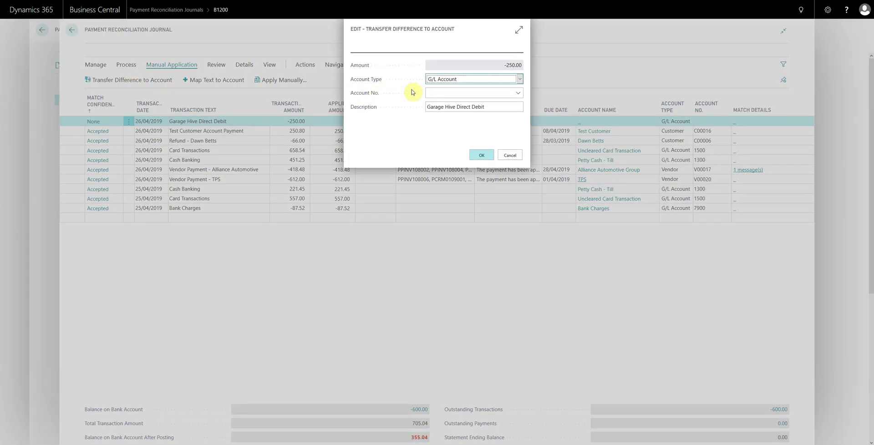
pyautogui.click(451, 81)
pyautogui.click(448, 106)
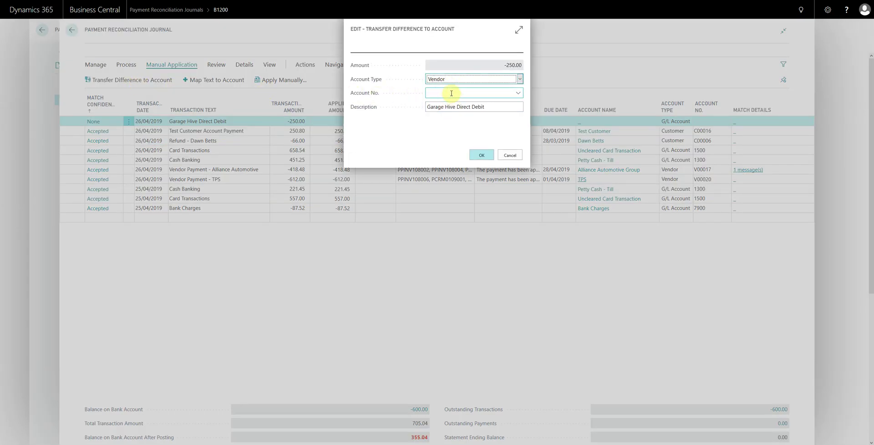
pyautogui.click(451, 93)
pyautogui.write('gar')
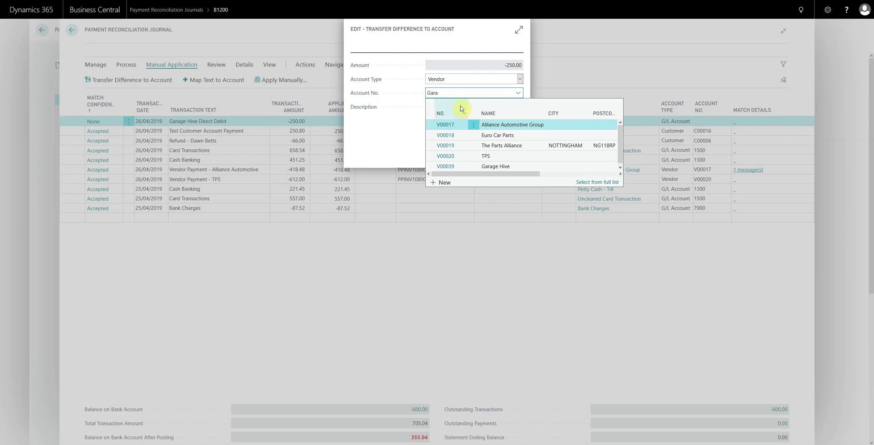
pyautogui.click(446, 179)
pyautogui.click(481, 155)
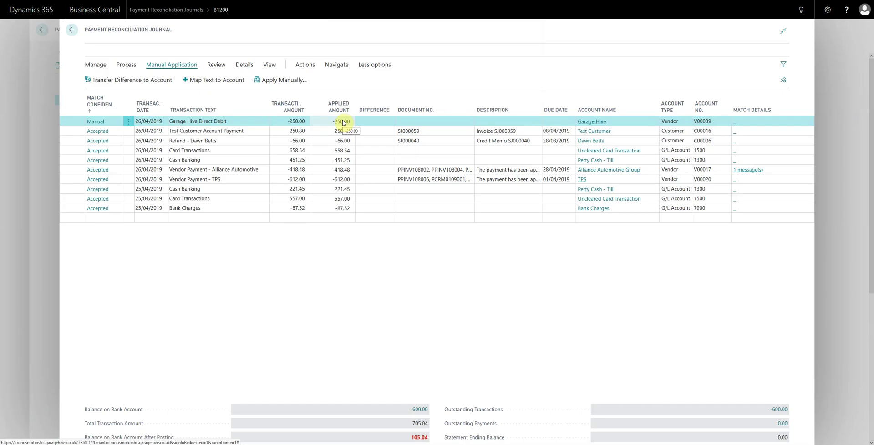
# Review the amounts, document number and account details on the Garage Hive Direct Debit line.
pyautogui.click(429, 124)
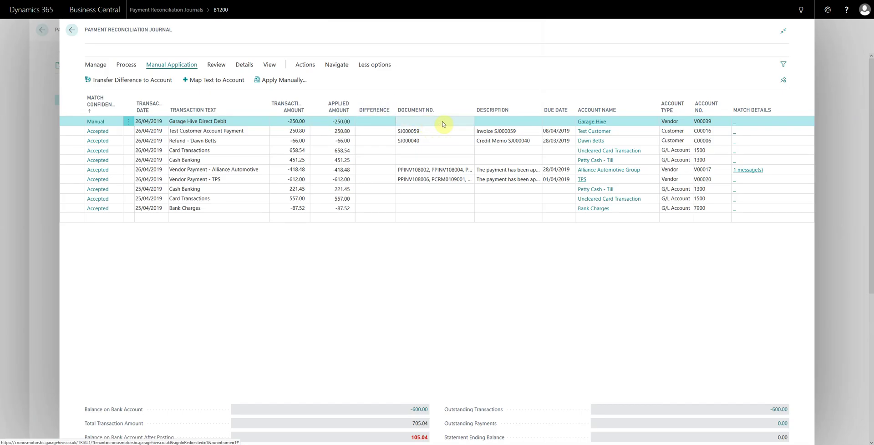
pyautogui.click(610, 125)
pyautogui.click(685, 124)
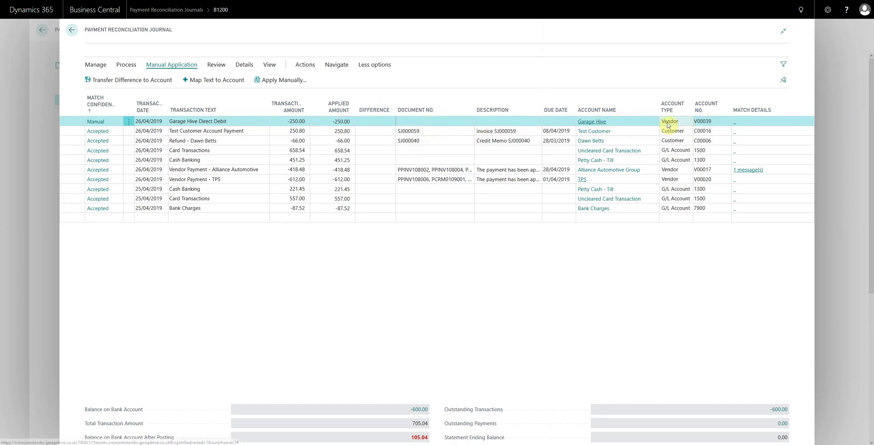
pyautogui.click(296, 121)
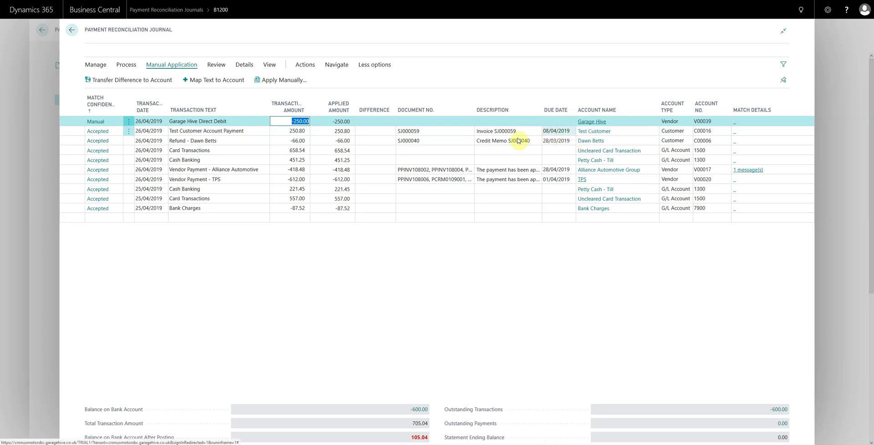
pyautogui.click(334, 122)
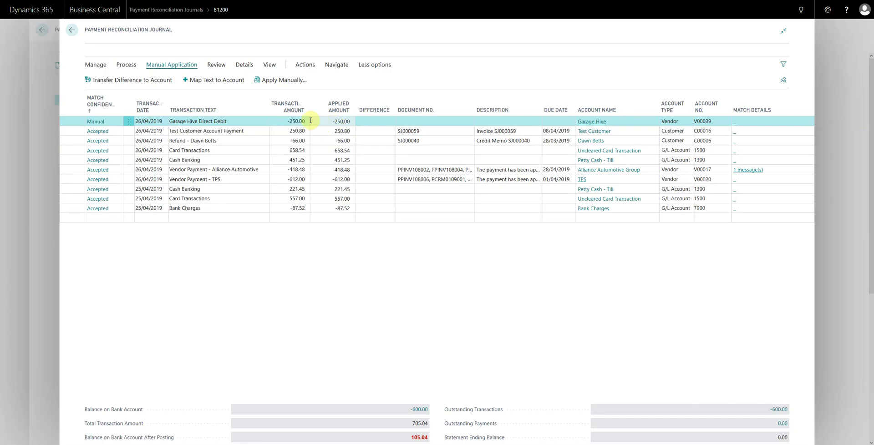
pyautogui.click(280, 121)
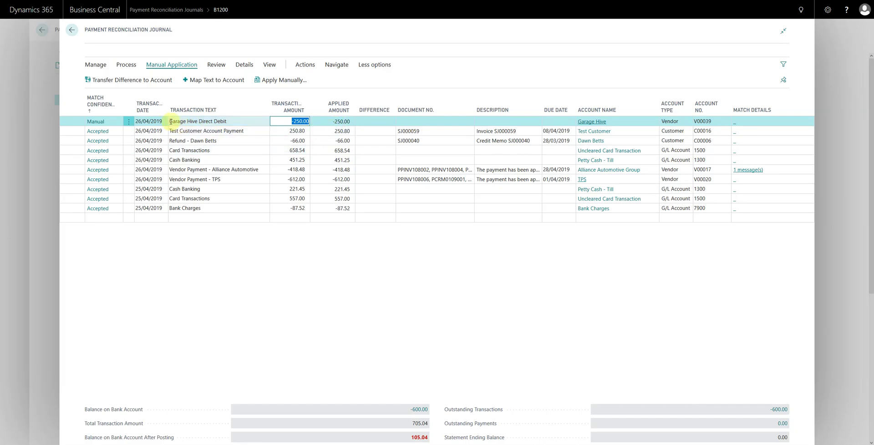
pyautogui.click(294, 121)
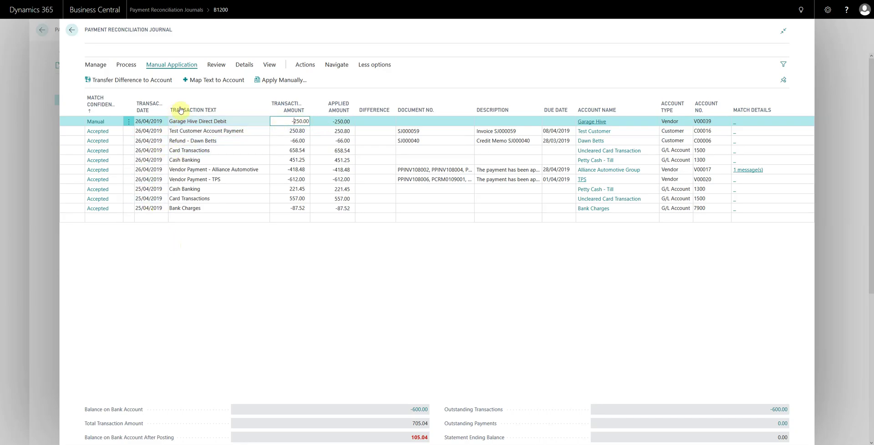
# Accept the application on the Garage Hive Direct Debit line.
pyautogui.click(216, 65)
pyautogui.click(128, 81)
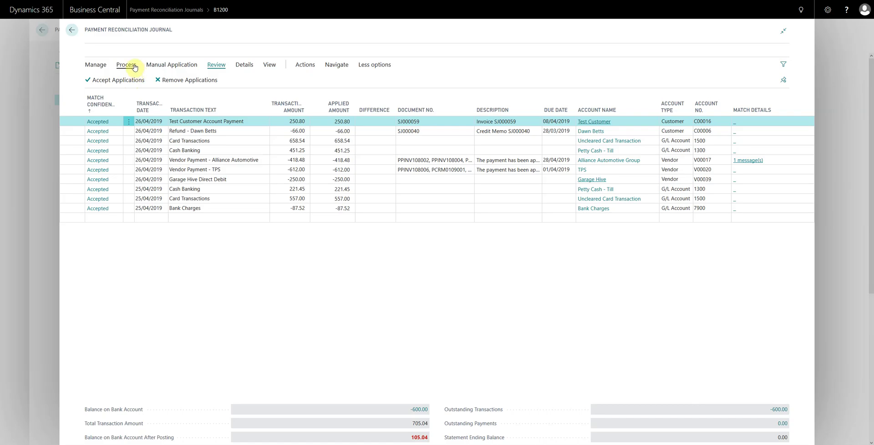
# Review the transaction dates and texts of the accepted journal lines before posting.
pyautogui.click(134, 66)
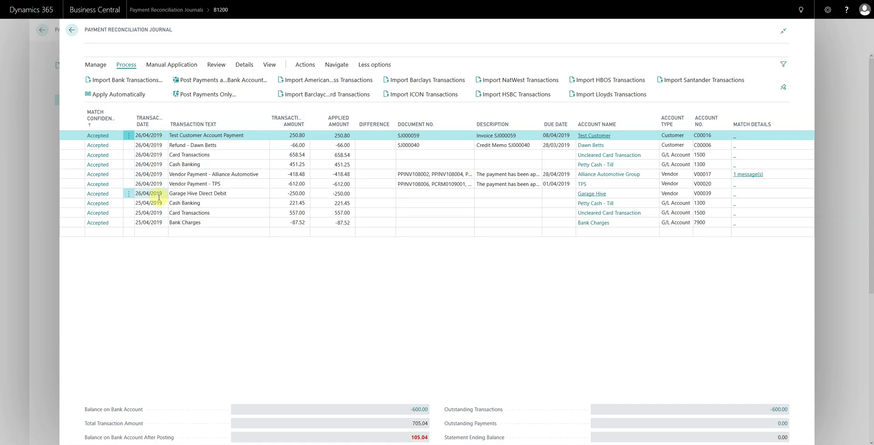
pyautogui.click(151, 136)
pyautogui.click(151, 147)
pyautogui.click(148, 155)
pyautogui.click(147, 164)
pyautogui.click(205, 164)
pyautogui.click(211, 155)
pyautogui.click(218, 144)
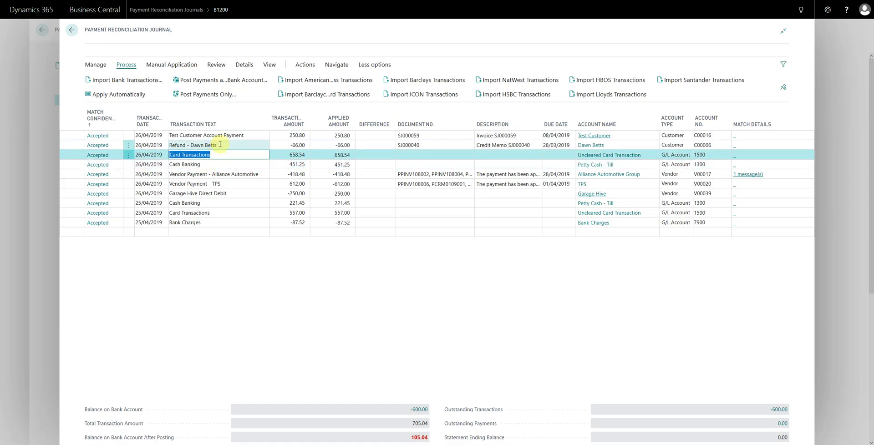
pyautogui.click(219, 136)
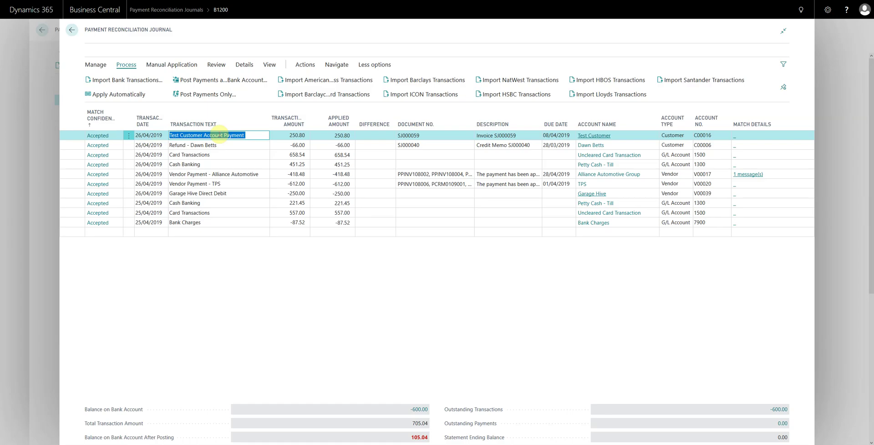
pyautogui.click(201, 144)
pyautogui.click(145, 146)
pyautogui.moveTo(145, 146); pyautogui.dragTo(131, 145)
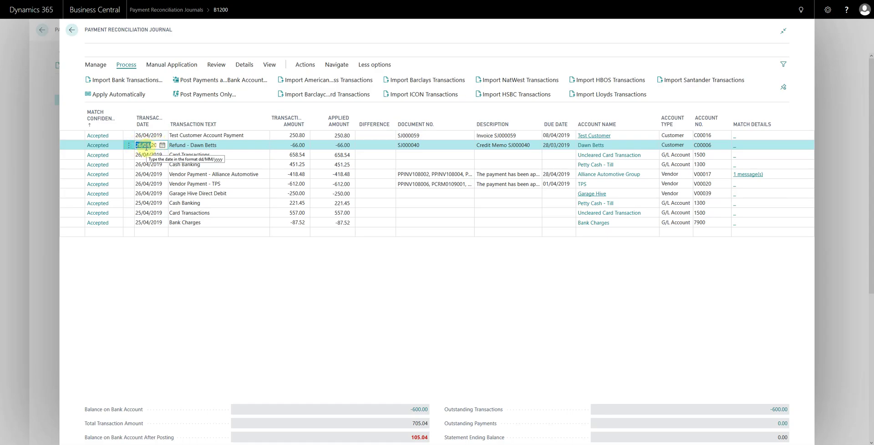
pyautogui.click(149, 145)
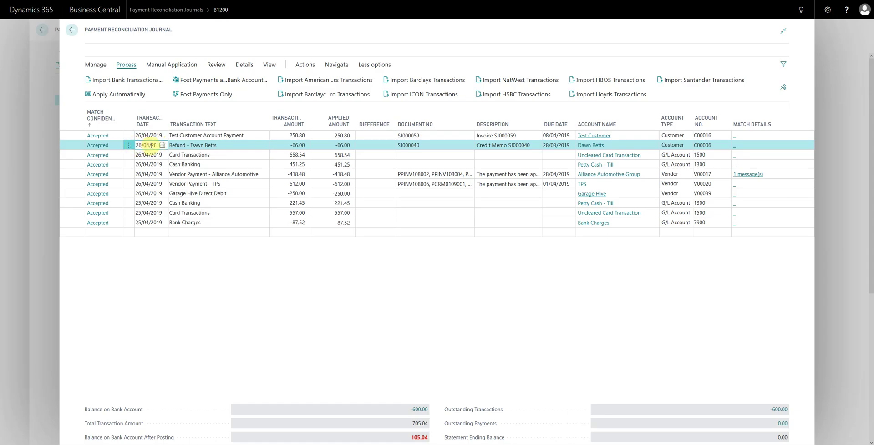
pyautogui.moveTo(136, 145); pyautogui.dragTo(146, 145)
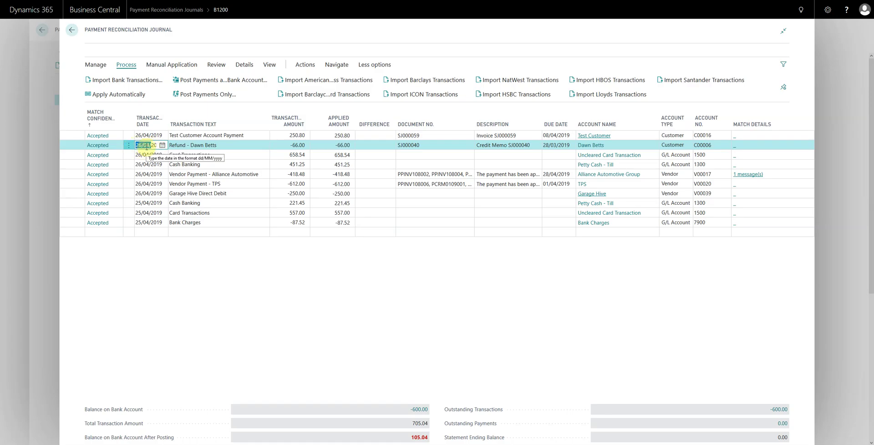
pyautogui.click(214, 135)
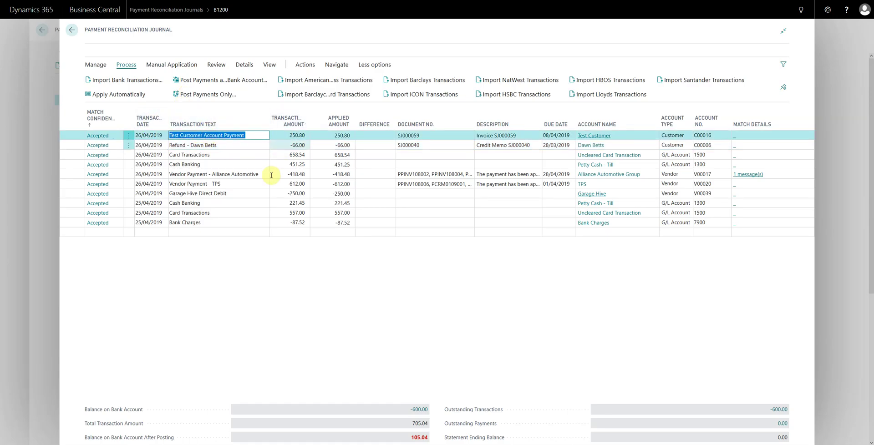
# Post the payments and reconcile the bank account, and return to the home page.
pyautogui.click(202, 81)
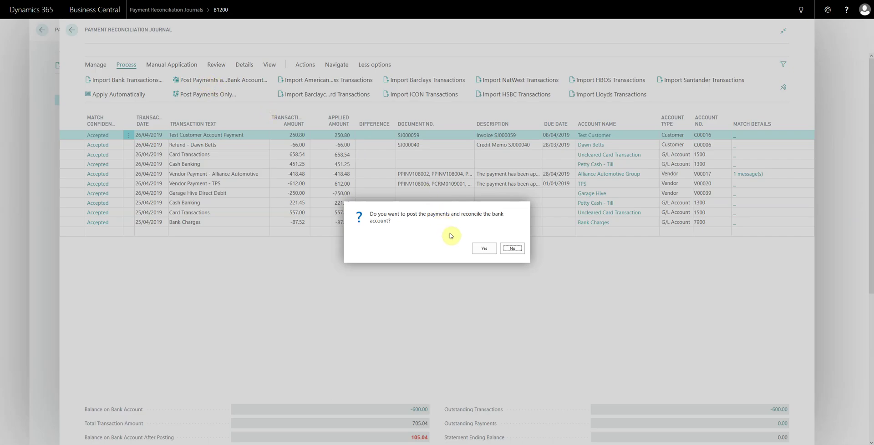
pyautogui.click(483, 250)
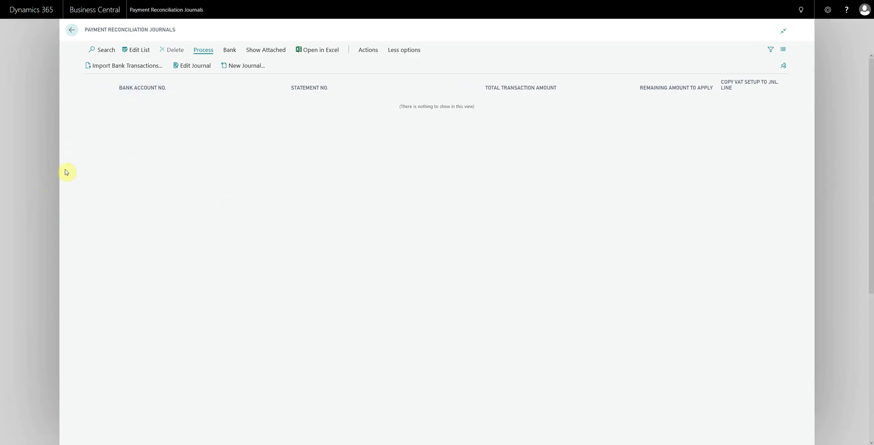
pyautogui.click(35, 153)
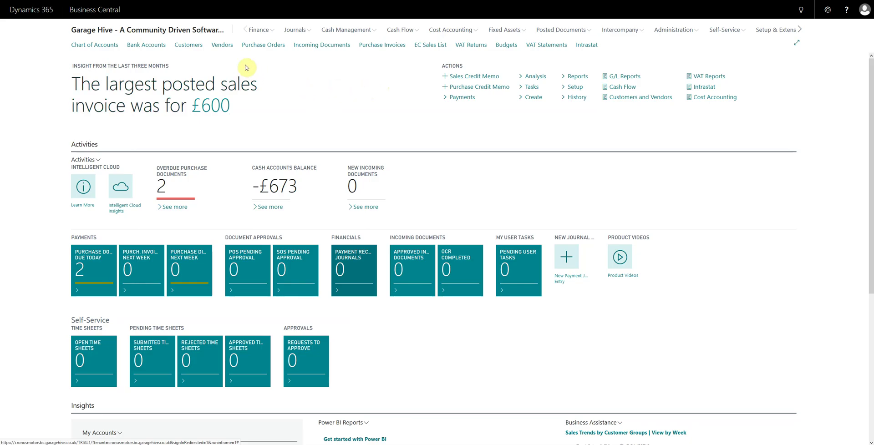
# Examine the ledger entries behind the Garage Hive vendor's balance and return to the vendor list.
pyautogui.click(223, 47)
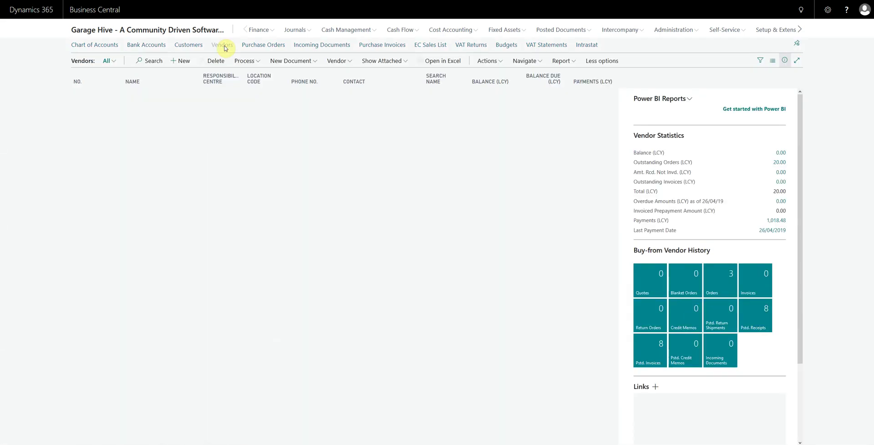
pyautogui.click(244, 145)
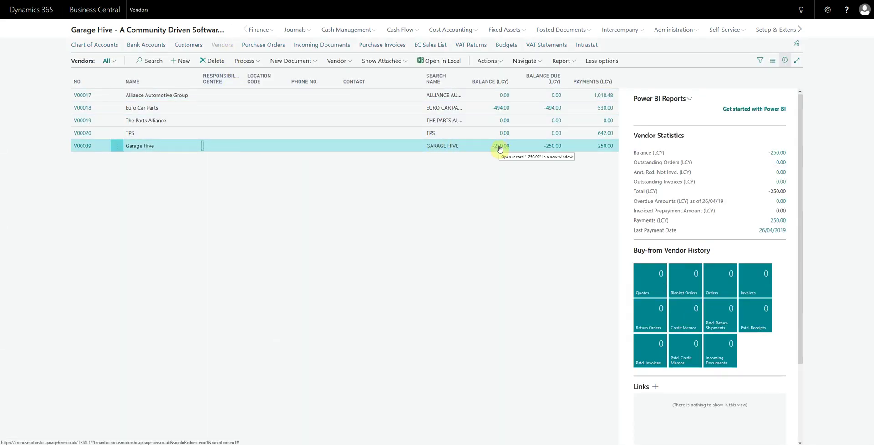
pyautogui.click(501, 150)
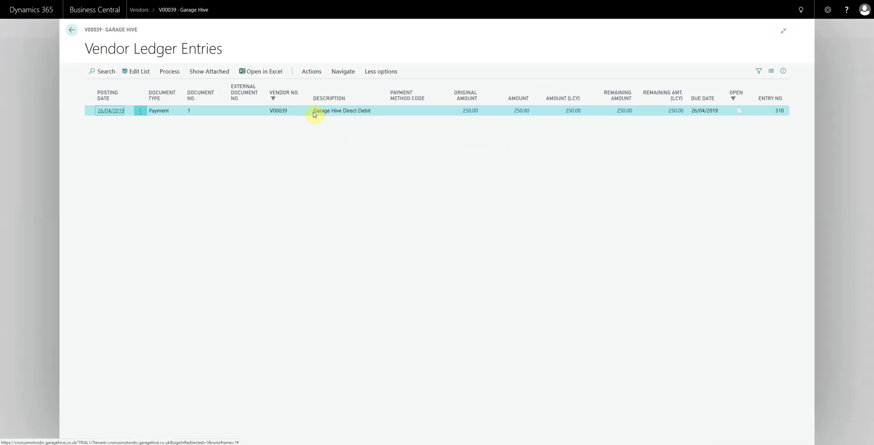
pyautogui.moveTo(147, 111); pyautogui.dragTo(623, 154)
pyautogui.moveTo(250, 115); pyautogui.dragTo(632, 148)
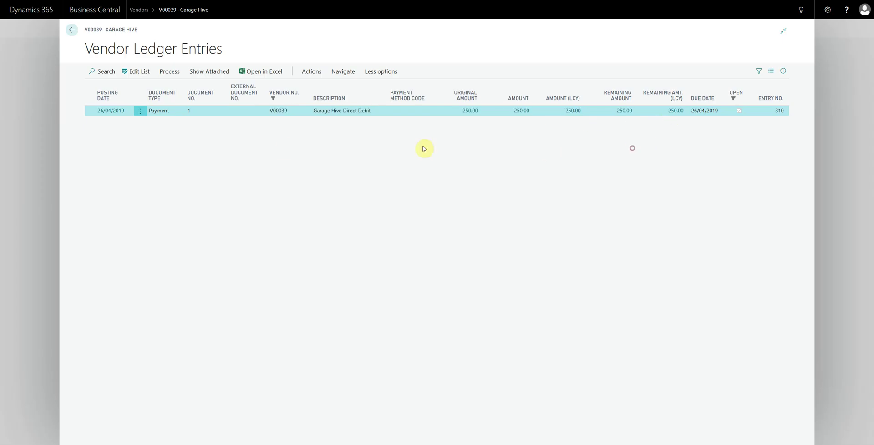
pyautogui.click(48, 216)
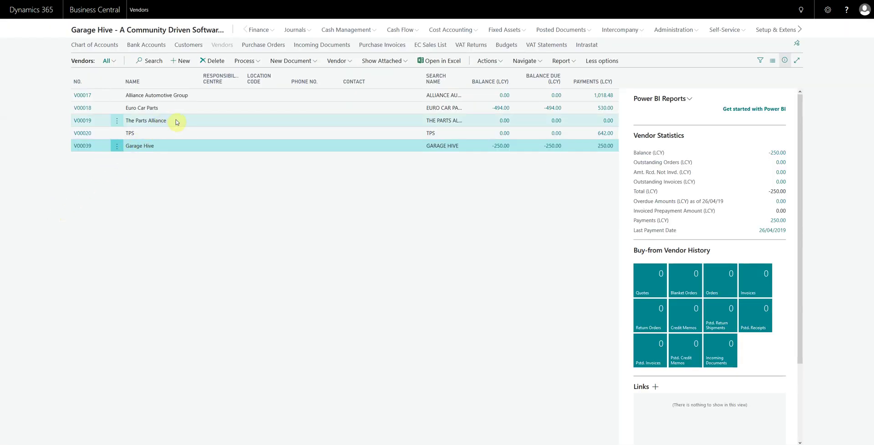
# Open the vendor ledger entries for vendor TPS.
pyautogui.click(178, 121)
pyautogui.click(180, 135)
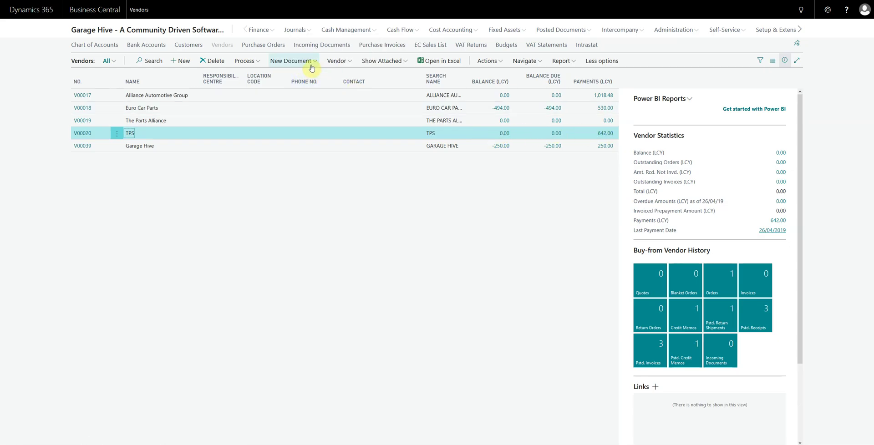
pyautogui.click(336, 60)
pyautogui.click(131, 135)
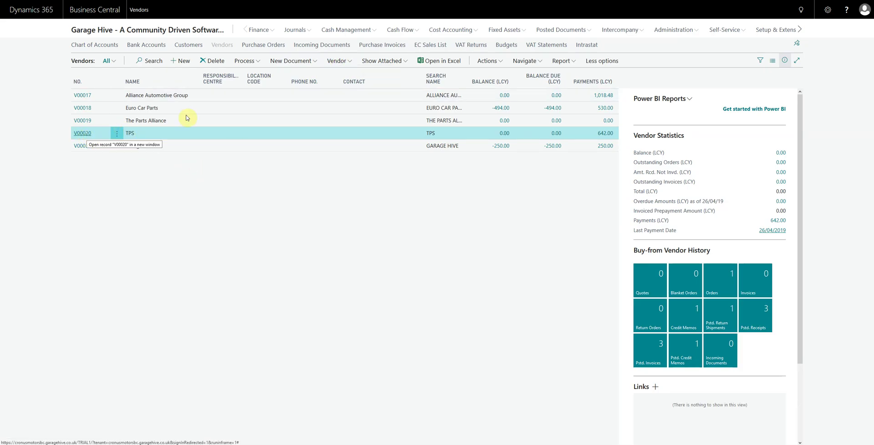
pyautogui.click(525, 61)
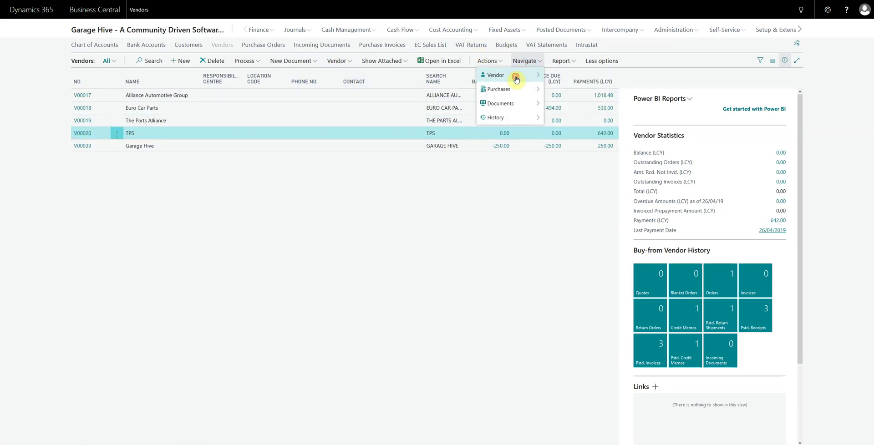
pyautogui.click(515, 79)
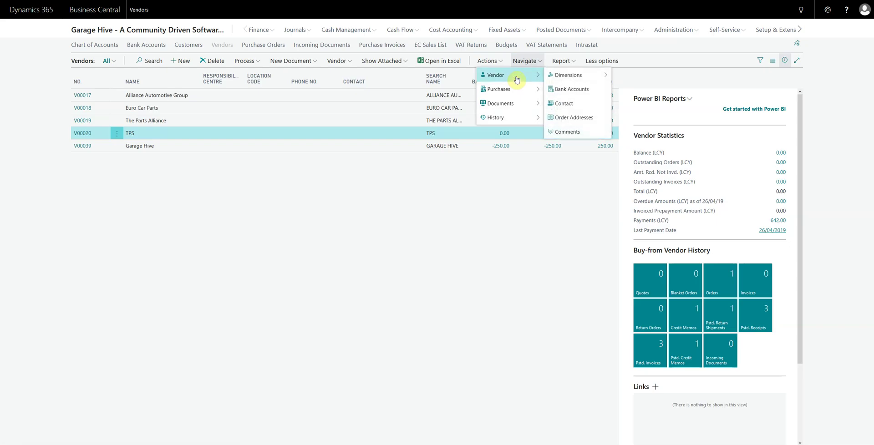
pyautogui.click(503, 117)
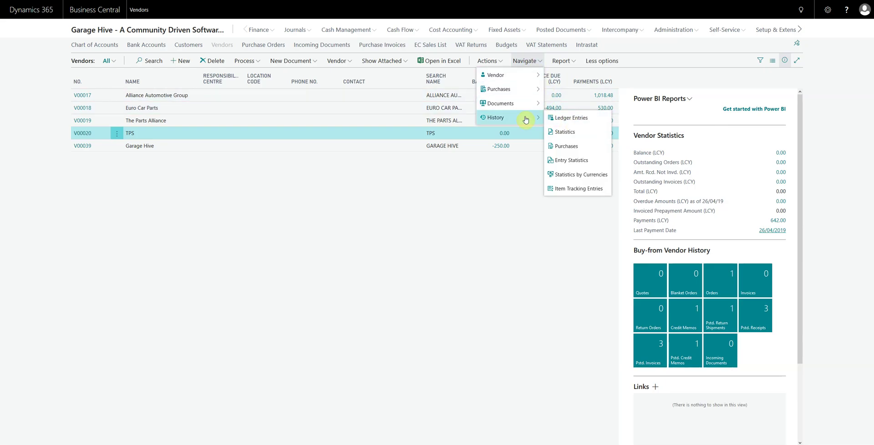
pyautogui.click(568, 119)
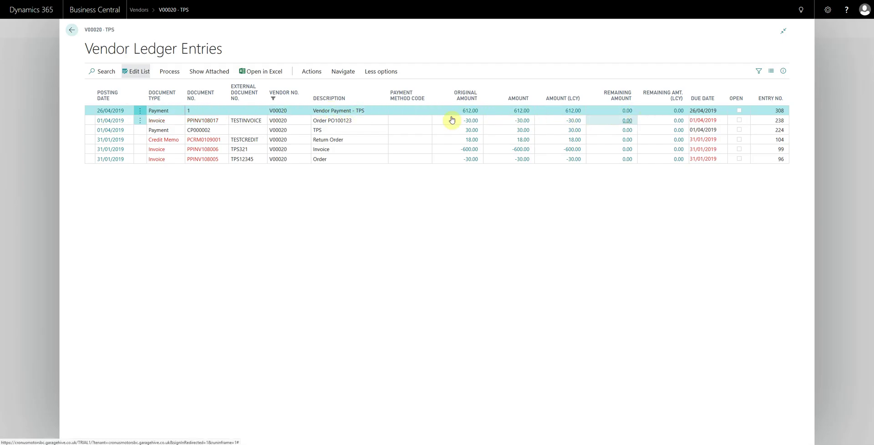
# Examine the TPS ledger entries and the detailed entries behind the 26/04/2019 payment's remaining amount.
pyautogui.click(407, 120)
pyautogui.click(407, 130)
pyautogui.click(406, 140)
pyautogui.click(407, 150)
pyautogui.click(407, 159)
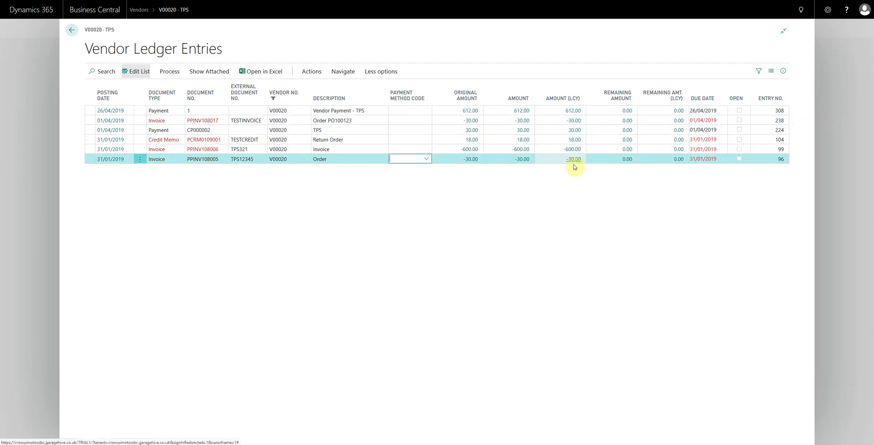
pyautogui.click(627, 111)
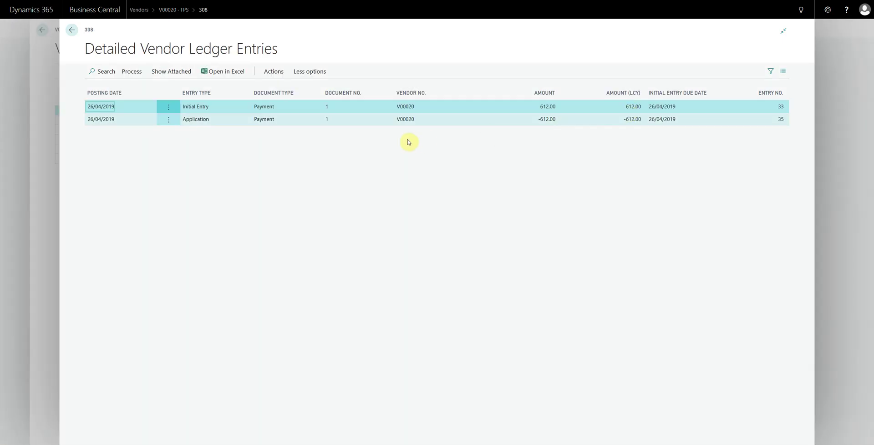
pyautogui.click(50, 198)
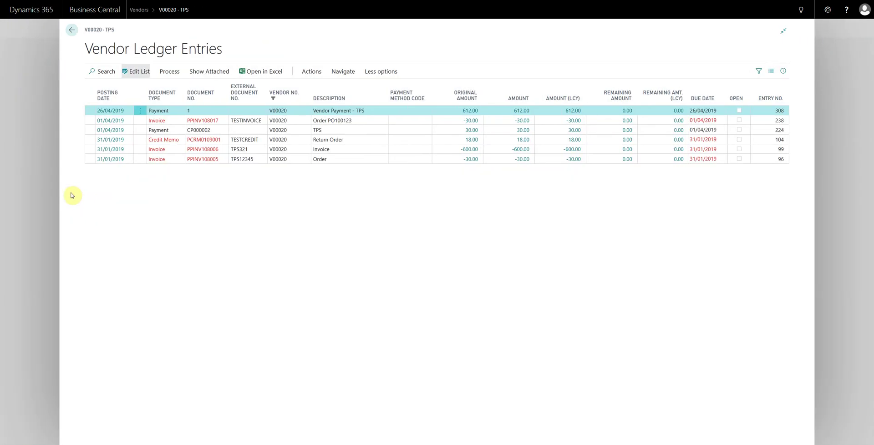
# Examine the detailed ledger entries behind the remaining amounts of TPS invoices PPINV108017 and PPINV108006, and return to the vendor list.
pyautogui.click(679, 121)
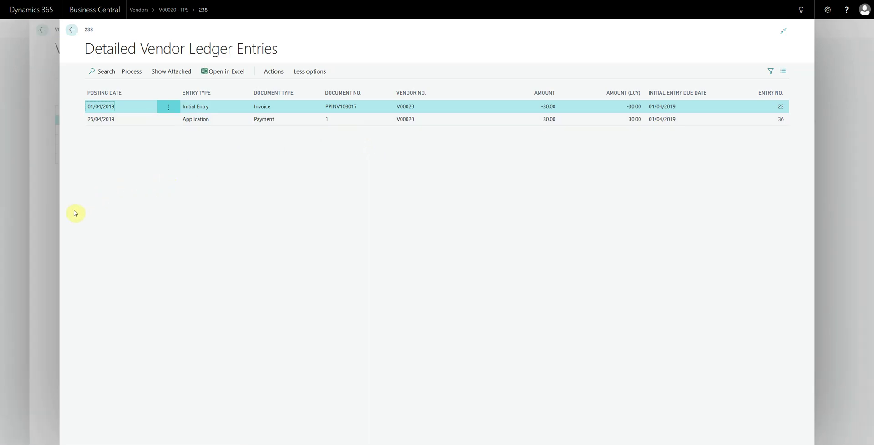
pyautogui.click(49, 242)
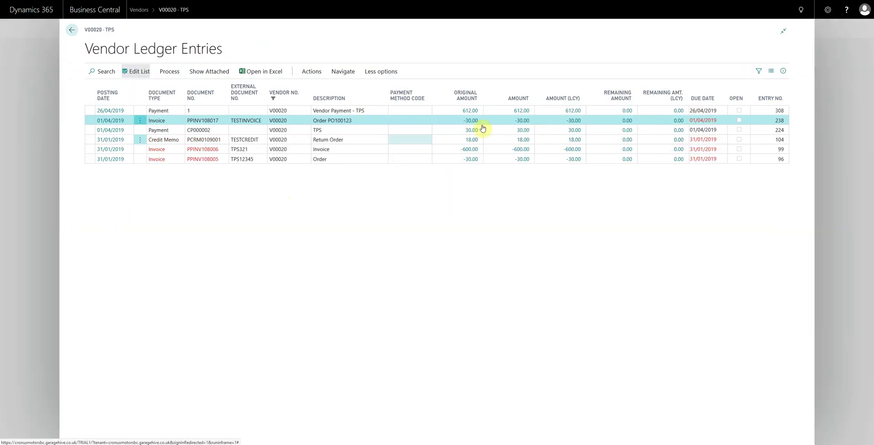
pyautogui.click(359, 151)
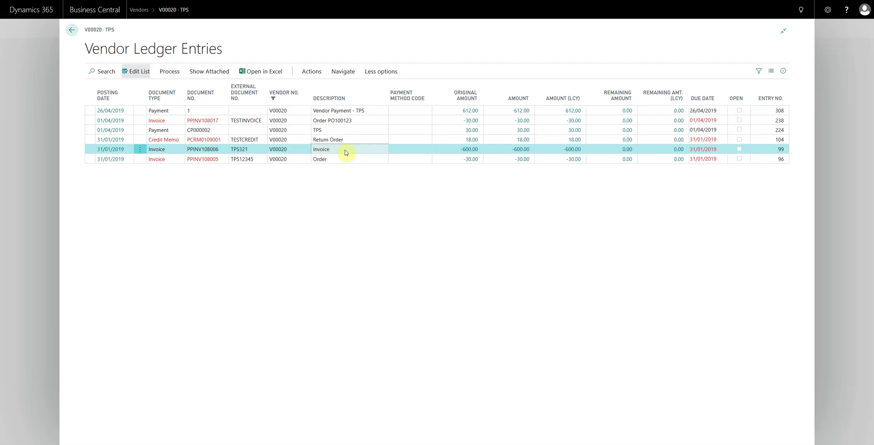
pyautogui.click(626, 152)
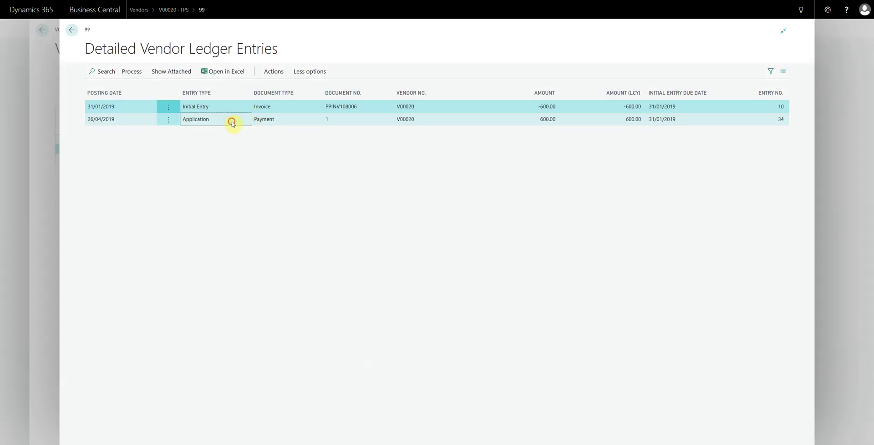
pyautogui.click(233, 121)
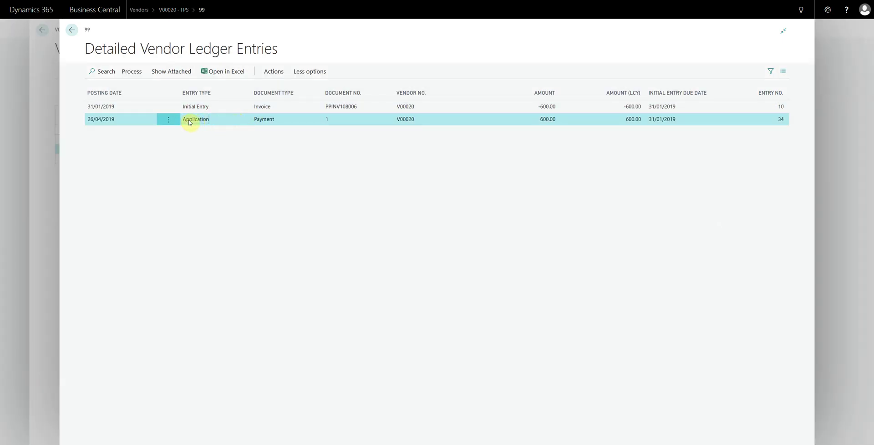
pyautogui.click(52, 196)
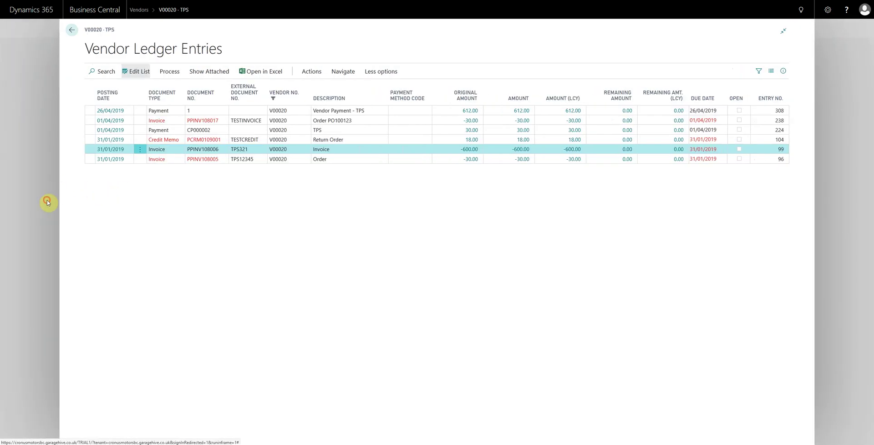
pyautogui.click(47, 200)
pyautogui.click(113, 33)
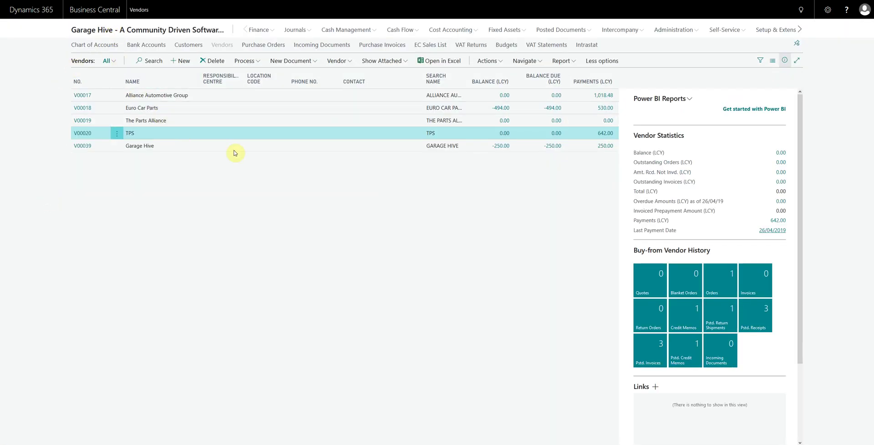